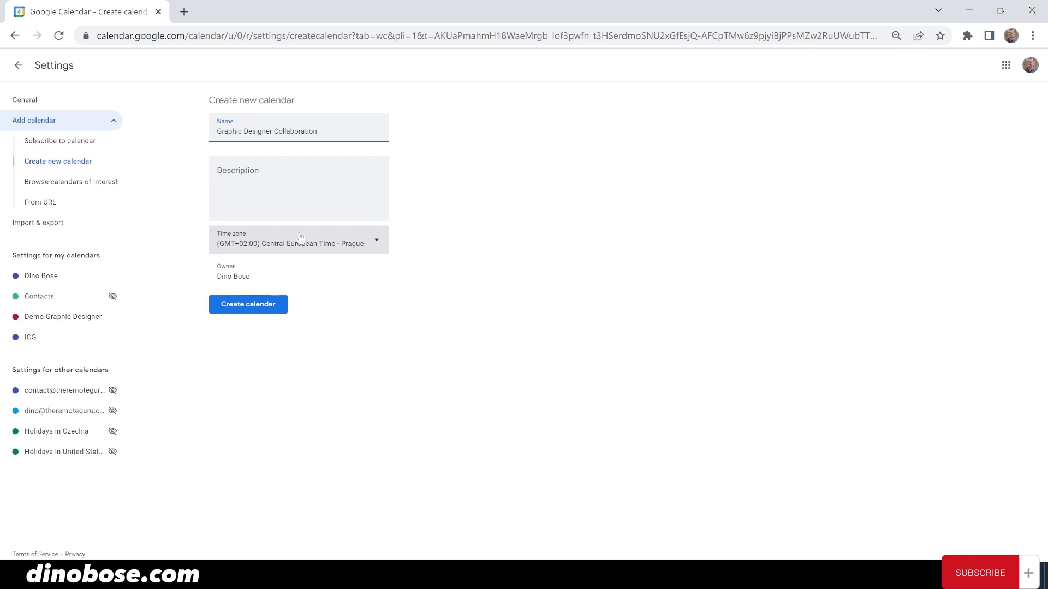
# - Confirm creation of the 'Graphic Designer Collaboration' calendar
pyautogui.click(243, 309)
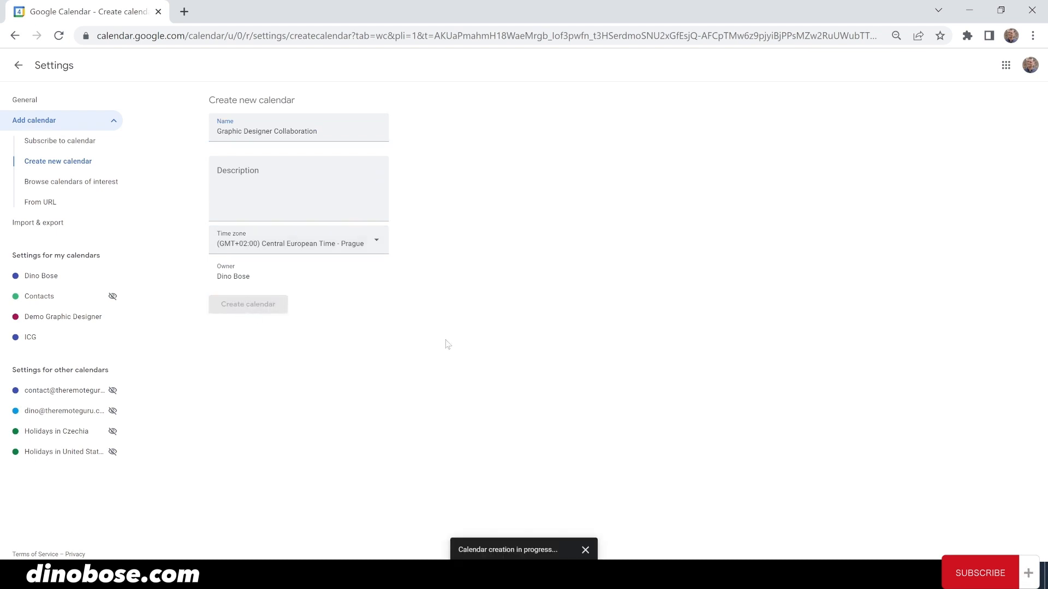
# - Name a new calendar 'Guitarist Collaboration' and create it
pyautogui.write('G')
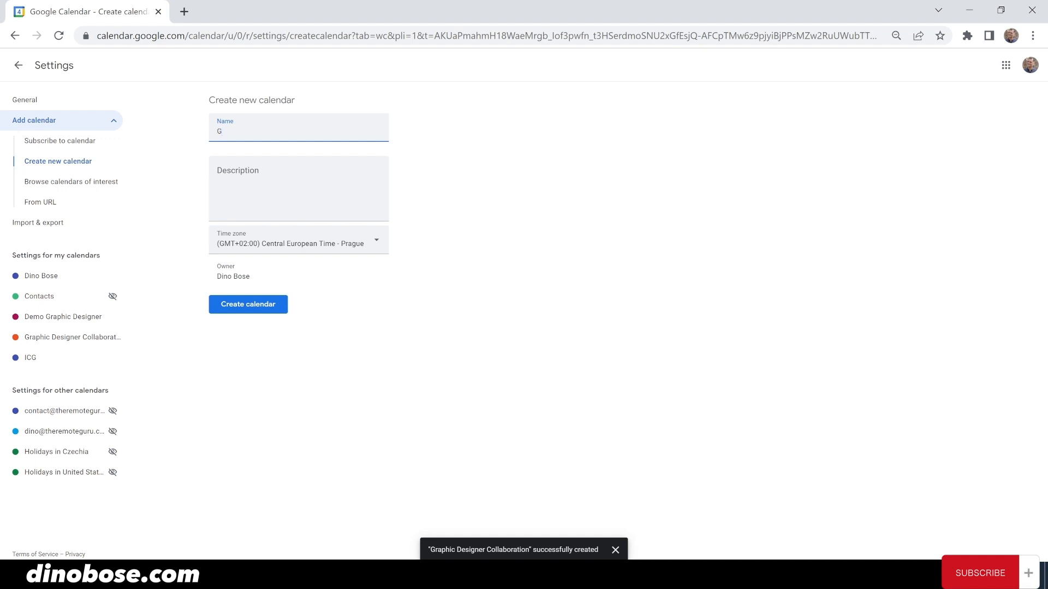
pyautogui.write('uitarist Collaboration')
pyautogui.click(274, 310)
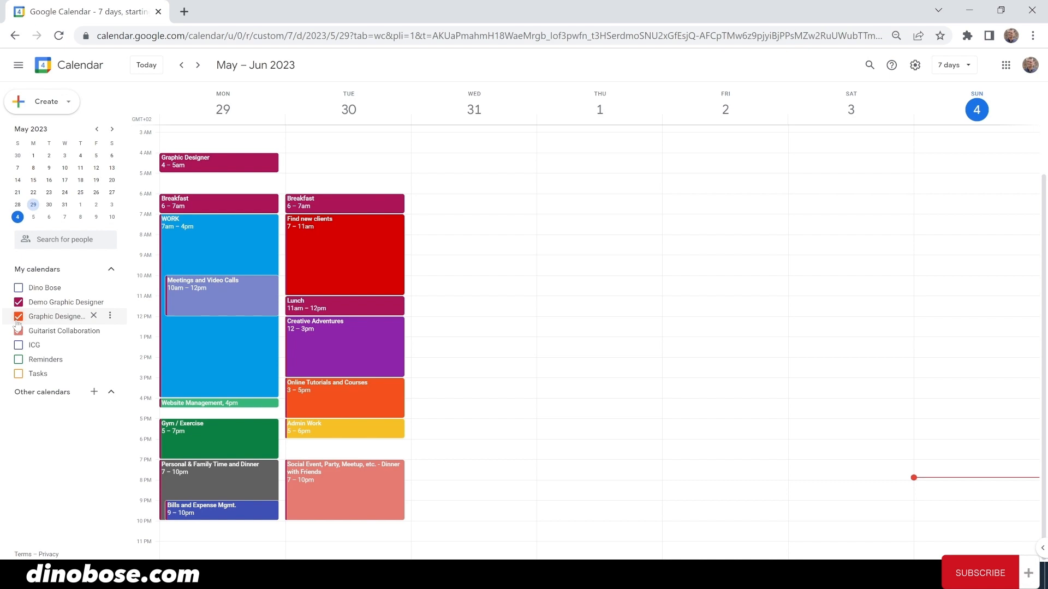
# - Start a Wednesday May 31 event titled 'Call with Client' plus the client's name, starting 10:00am
pyautogui.click(488, 227)
pyautogui.write('Call with Client: Mr. Page')
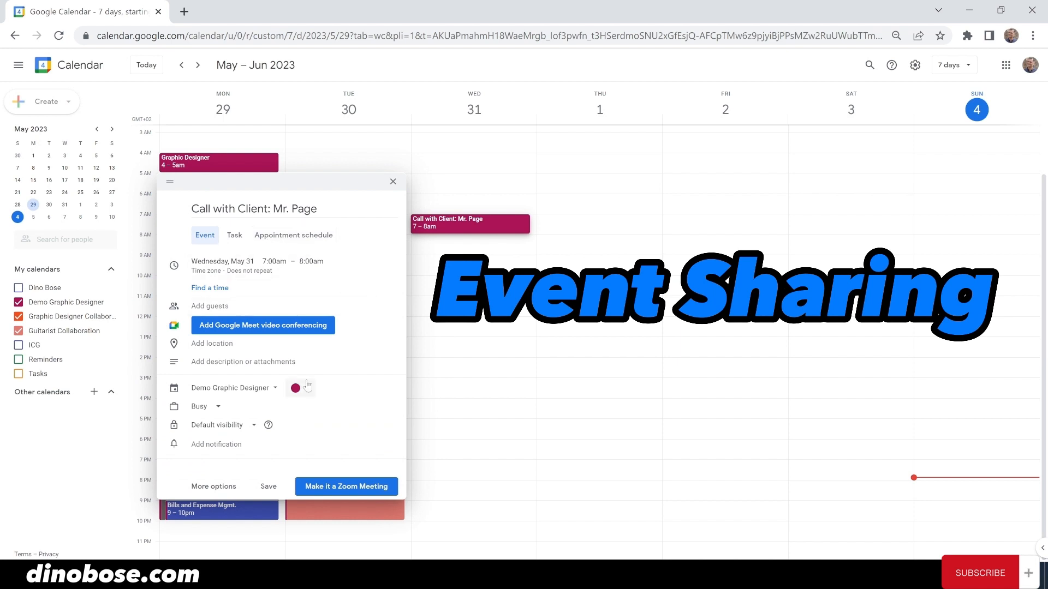
pyautogui.click(228, 267)
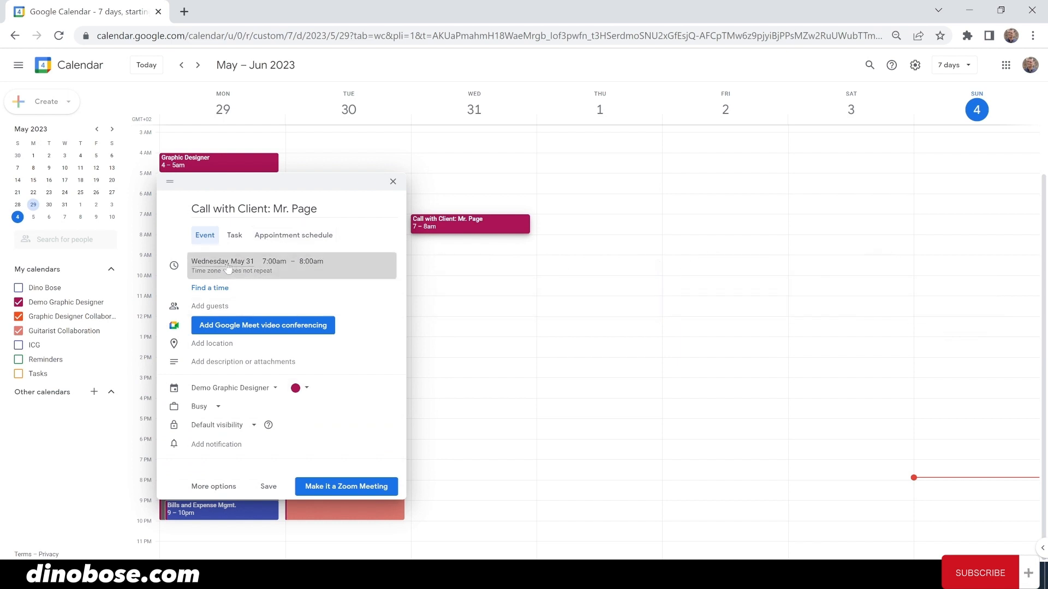
pyautogui.click(274, 262)
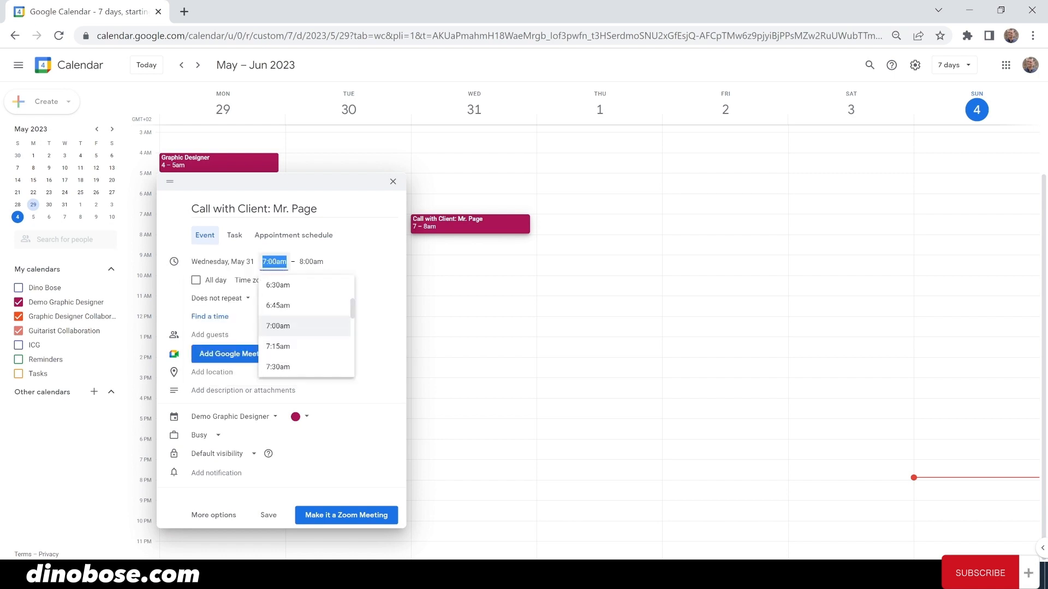
pyautogui.scroll(-5, 318, 327)
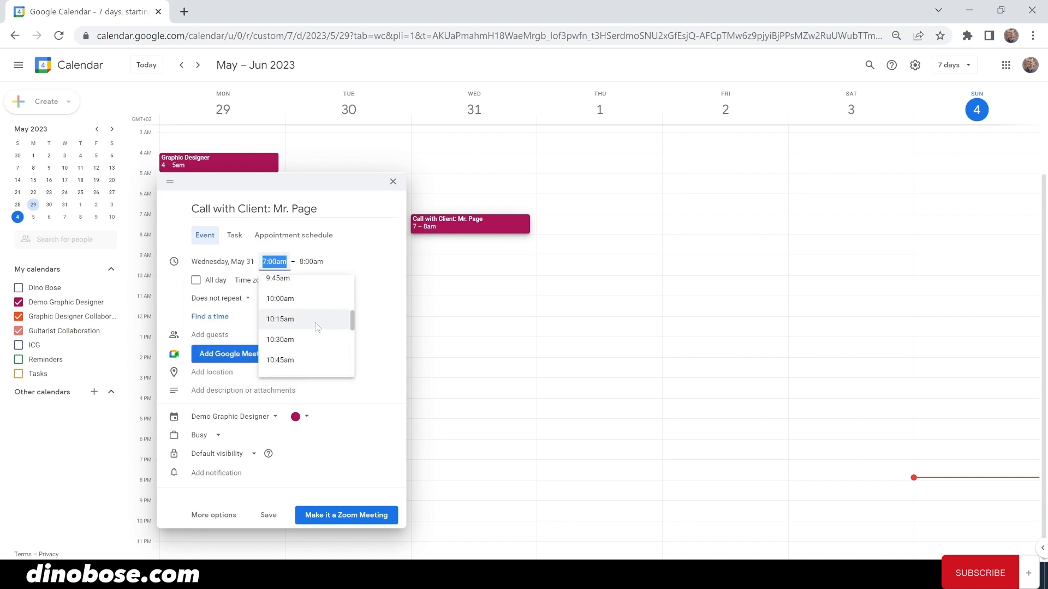
pyautogui.click(293, 305)
# - End the call at 10:30am, colour it Lavender, save, and open its full details
pyautogui.click(318, 263)
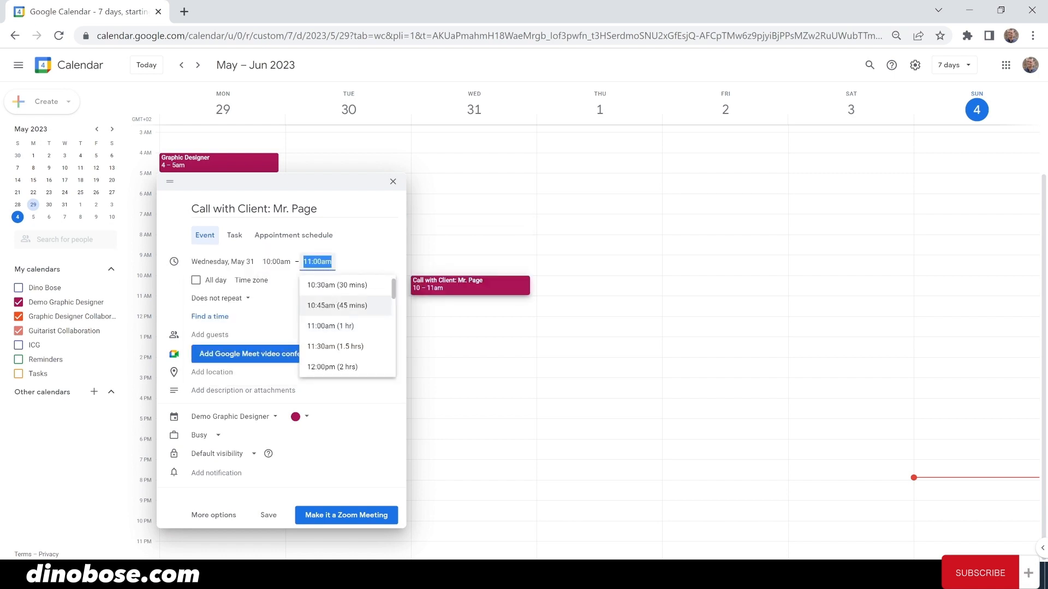
pyautogui.click(334, 299)
pyautogui.click(298, 417)
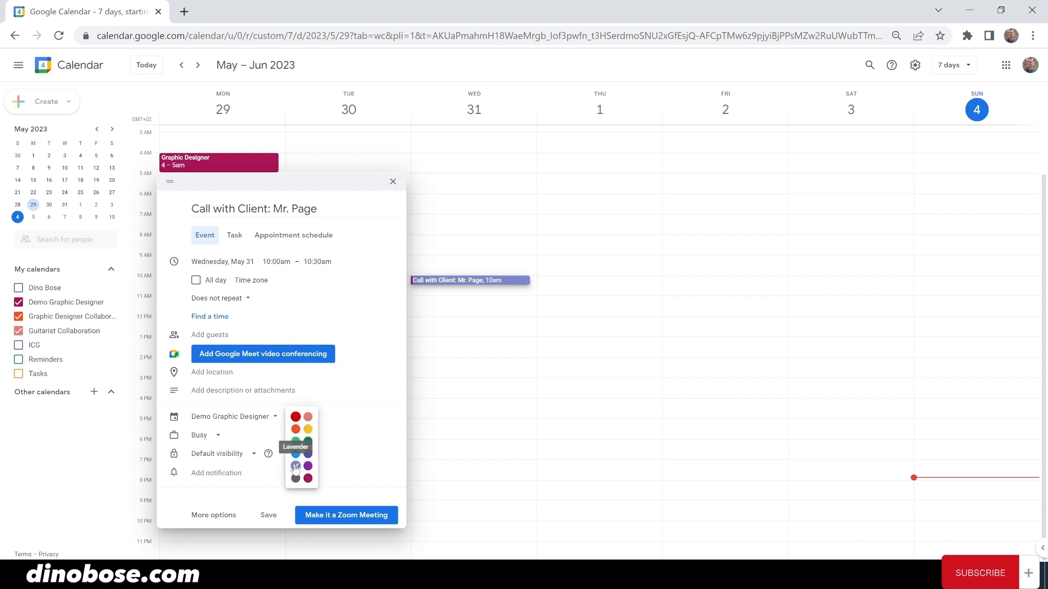
pyautogui.click(295, 466)
pyautogui.click(266, 515)
pyautogui.click(442, 282)
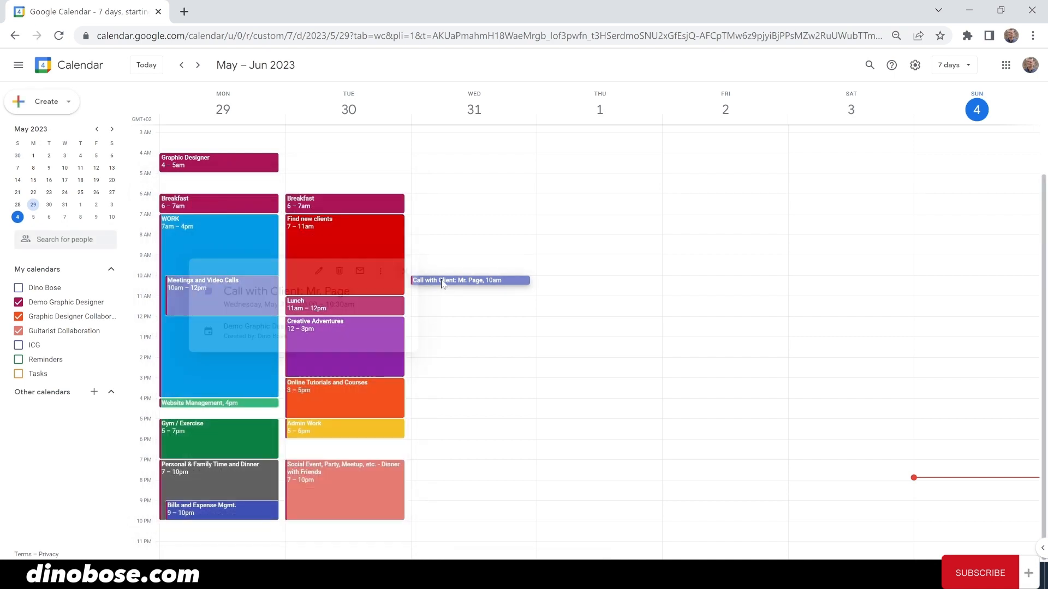
pyautogui.click(307, 270)
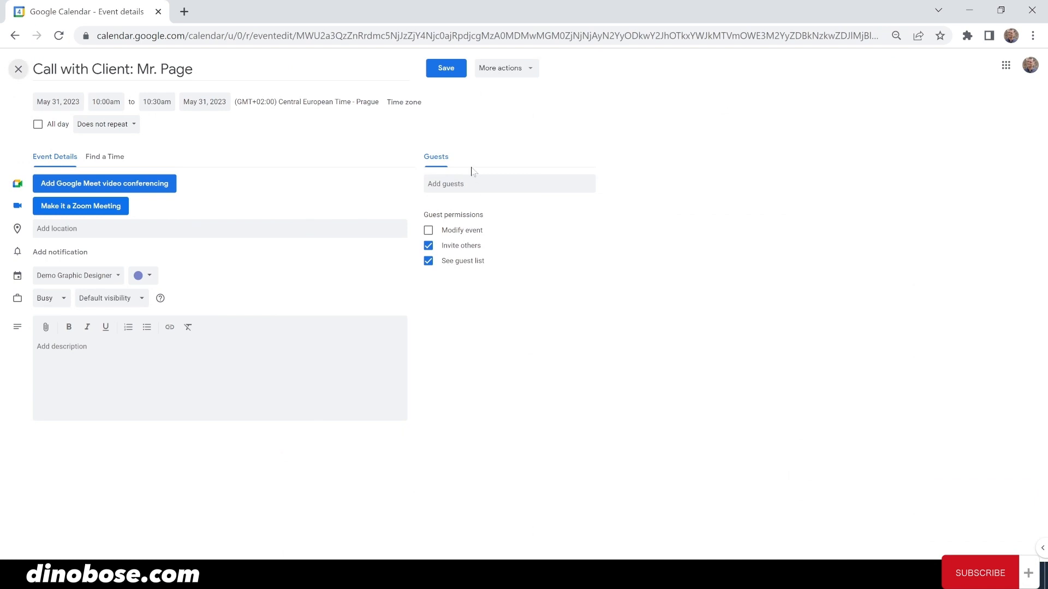
# - Add the client's e-mail address as a guest, save the call, and send the invitation
pyautogui.click(470, 183)
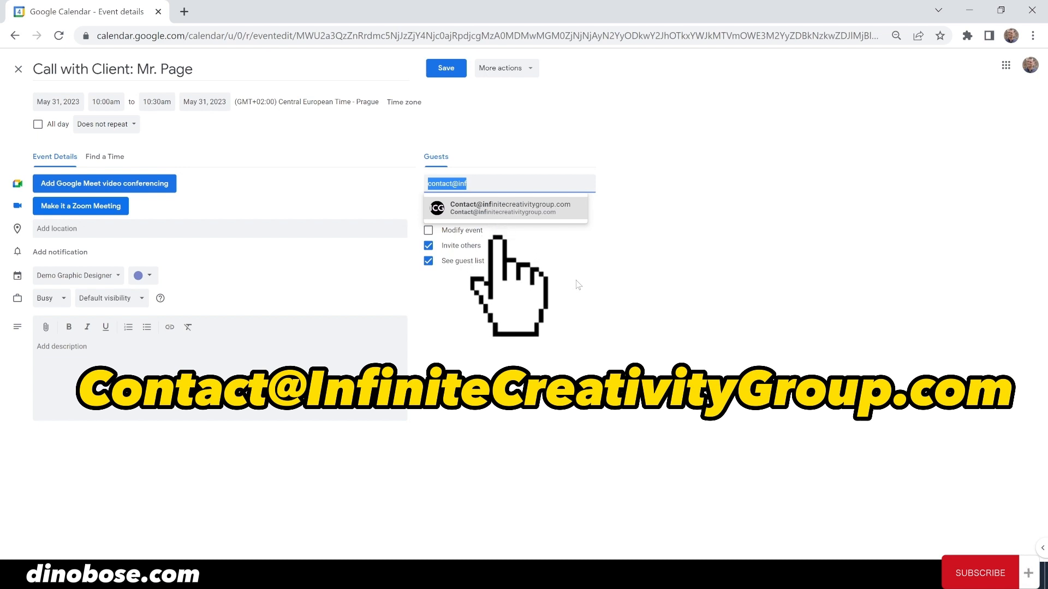
pyautogui.press('Return')
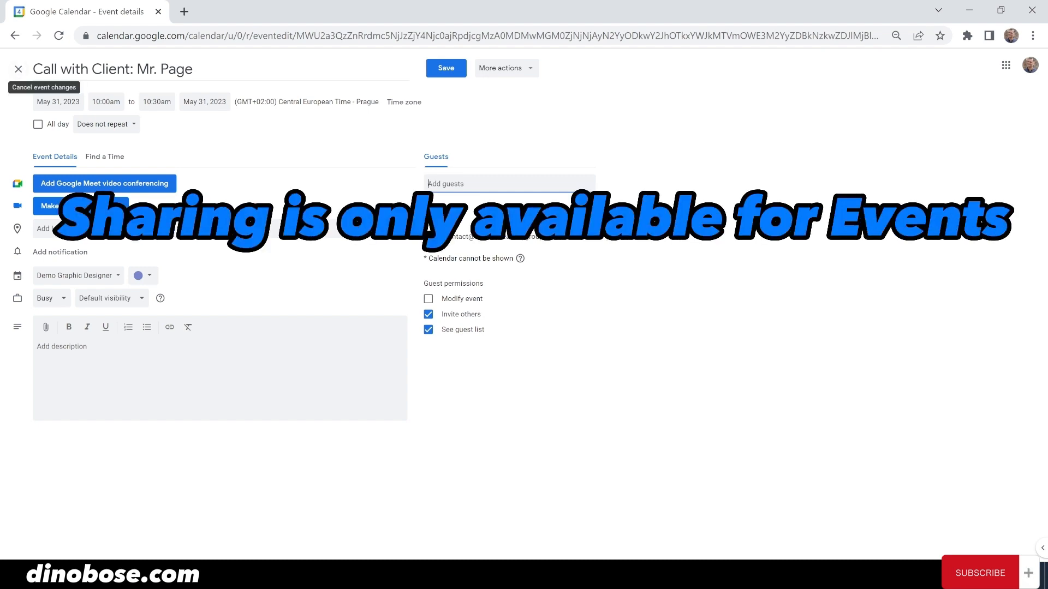
pyautogui.click(457, 72)
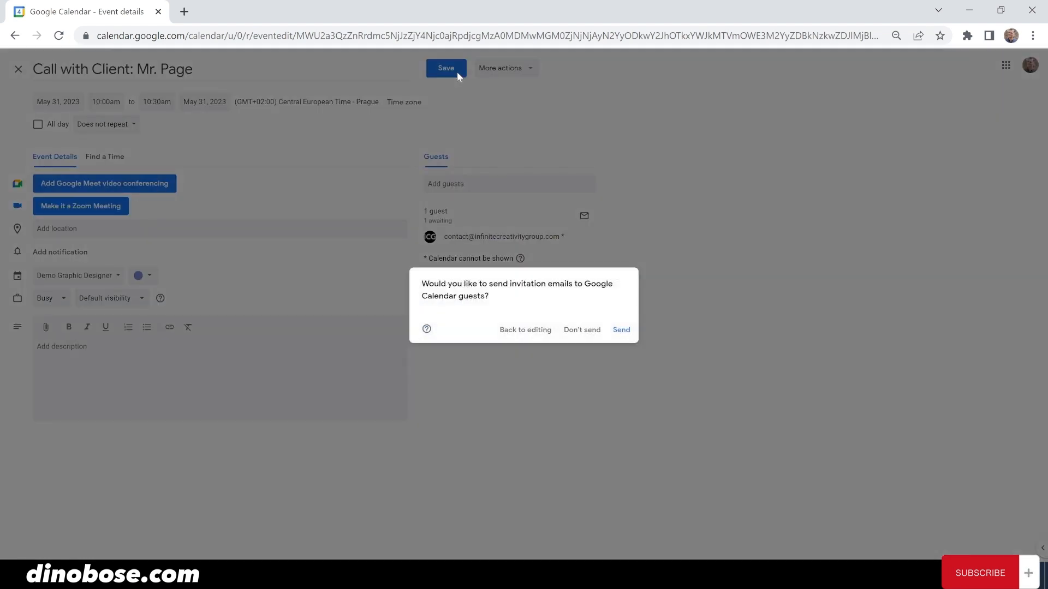
pyautogui.click(622, 330)
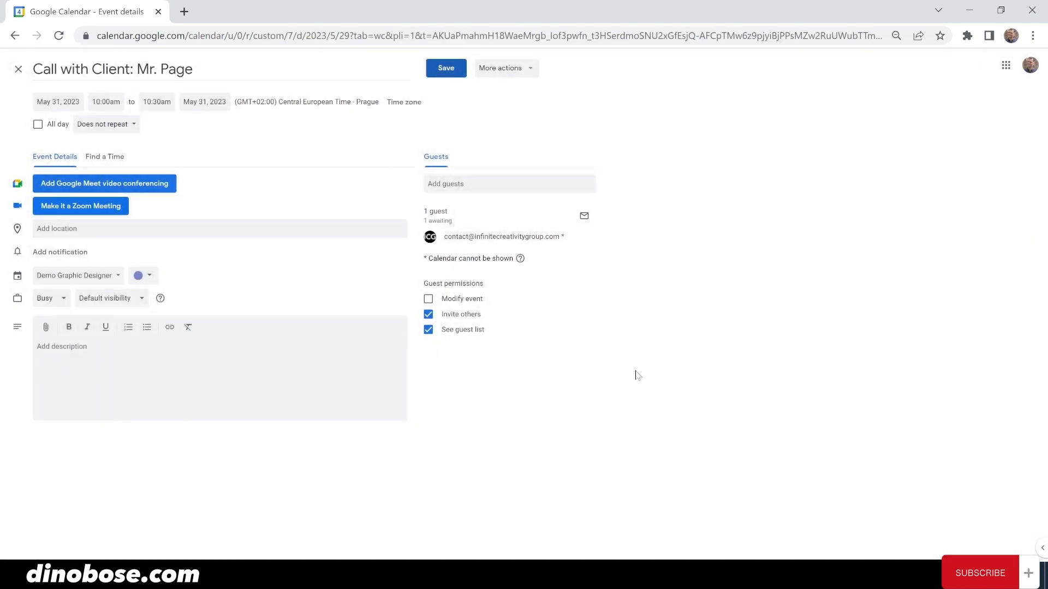
pyautogui.click(460, 281)
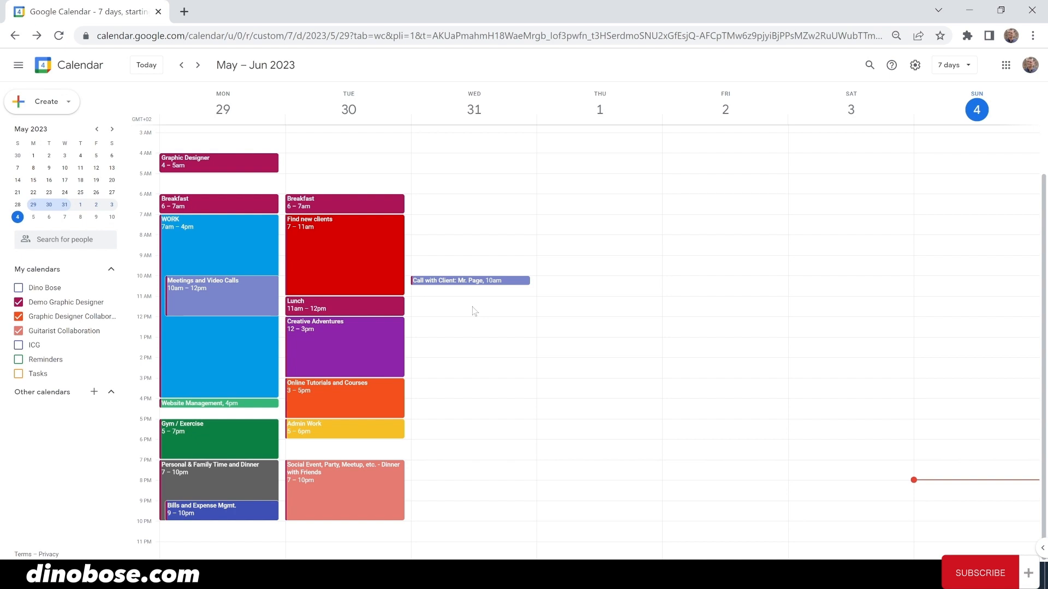
# - Shuffle Find new clients between days and return Tuesday's Breakfast to 6–7am
pyautogui.moveTo(328, 249); pyautogui.dragTo(555, 214)
pyautogui.moveTo(370, 209)
pyautogui.mouseDown()
pyautogui.moveTo(368, 230)
pyautogui.moveTo(362, 201)
pyautogui.mouseUp()
pyautogui.moveTo(615, 227); pyautogui.dragTo(370, 329)
pyautogui.moveTo(340, 387); pyautogui.dragTo(338, 224)
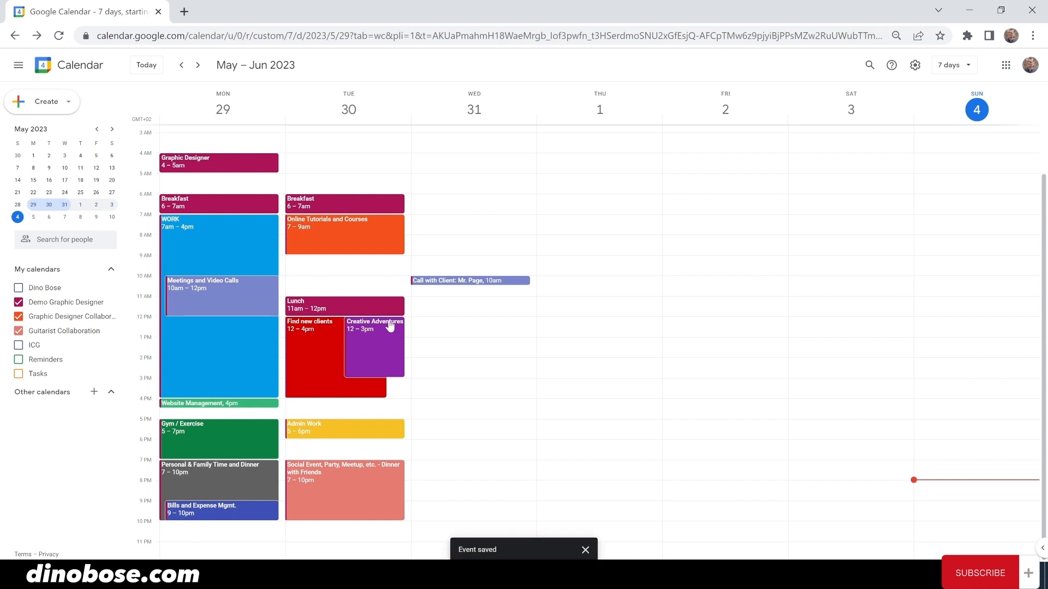
# - Set Tuesday: Tutorials 7–9am, Creative Adventures 9–12, Find new clients 1–5pm, Website Management 6pm; social event Wednesday 7–10pm
pyautogui.moveTo(389, 327); pyautogui.dragTo(385, 276)
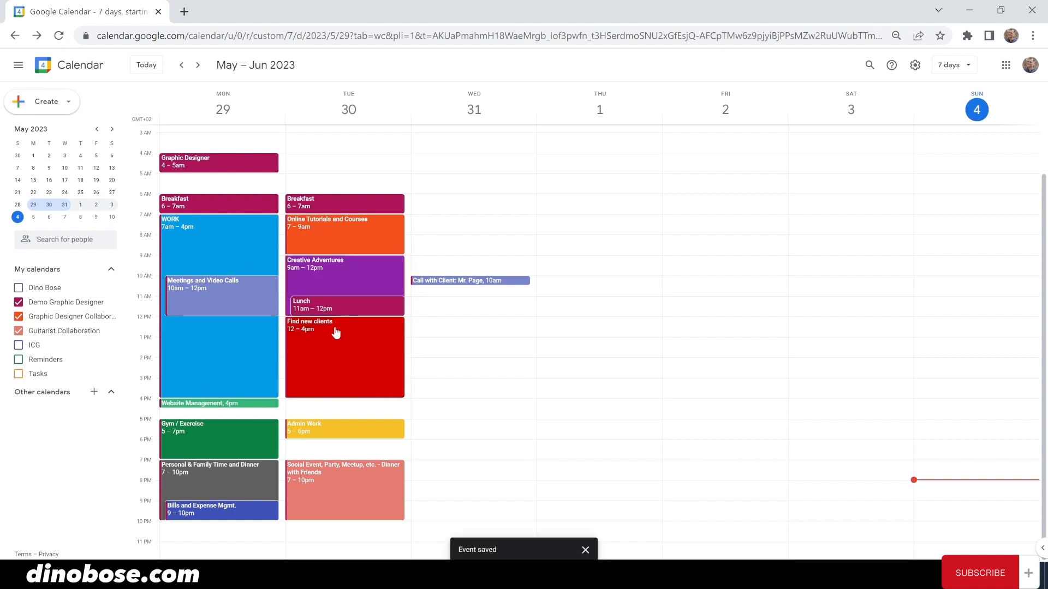
pyautogui.moveTo(336, 334); pyautogui.dragTo(335, 354)
pyautogui.moveTo(319, 305); pyautogui.dragTo(319, 326)
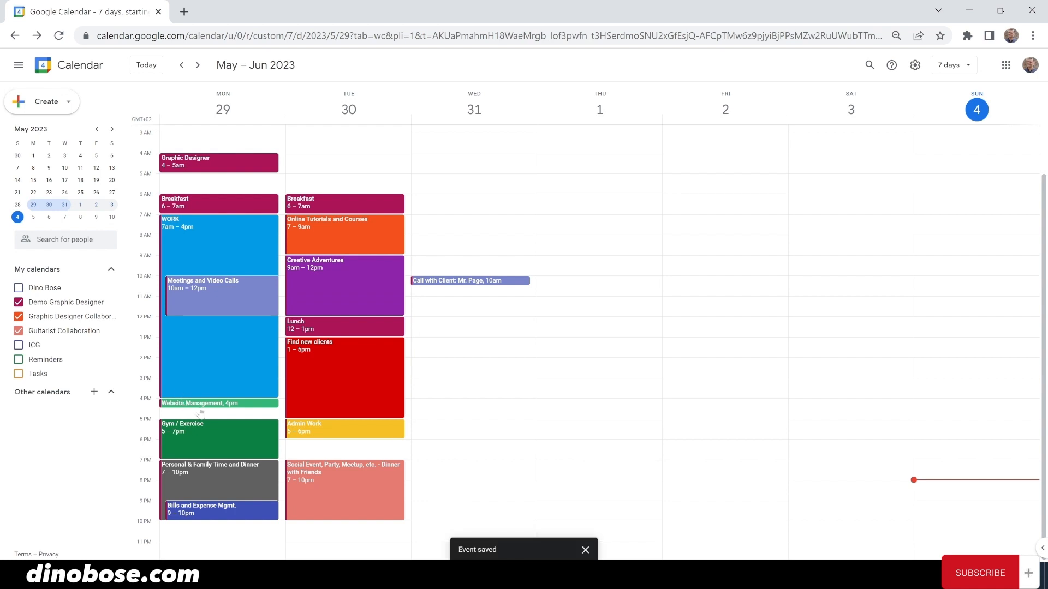
pyautogui.moveTo(197, 412); pyautogui.dragTo(314, 455)
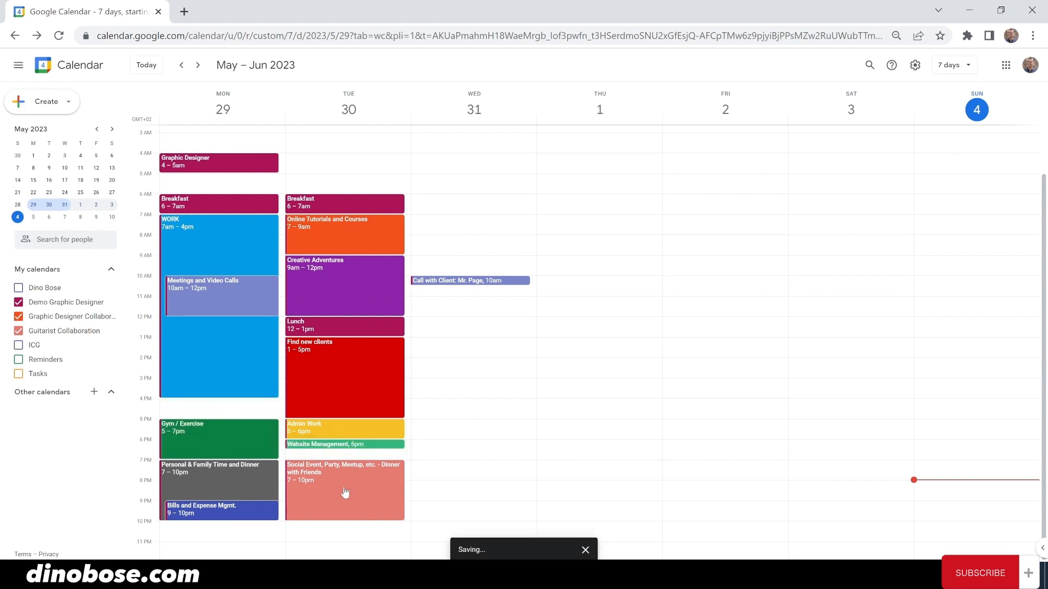
pyautogui.moveTo(344, 491); pyautogui.dragTo(464, 490)
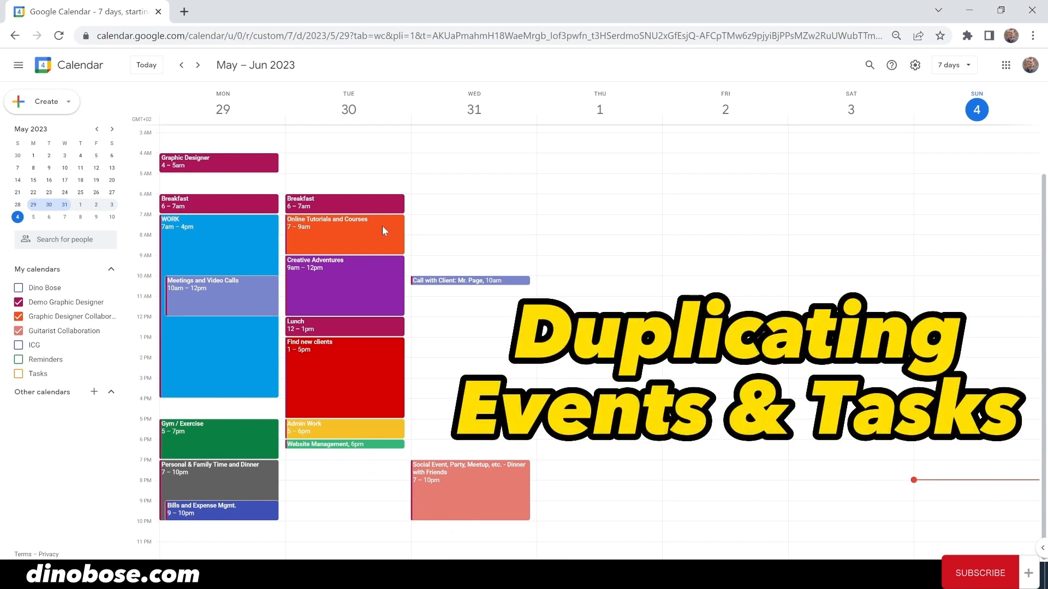
# - Start a duplicate of the Online Tutorials and Courses event
pyautogui.click(383, 228)
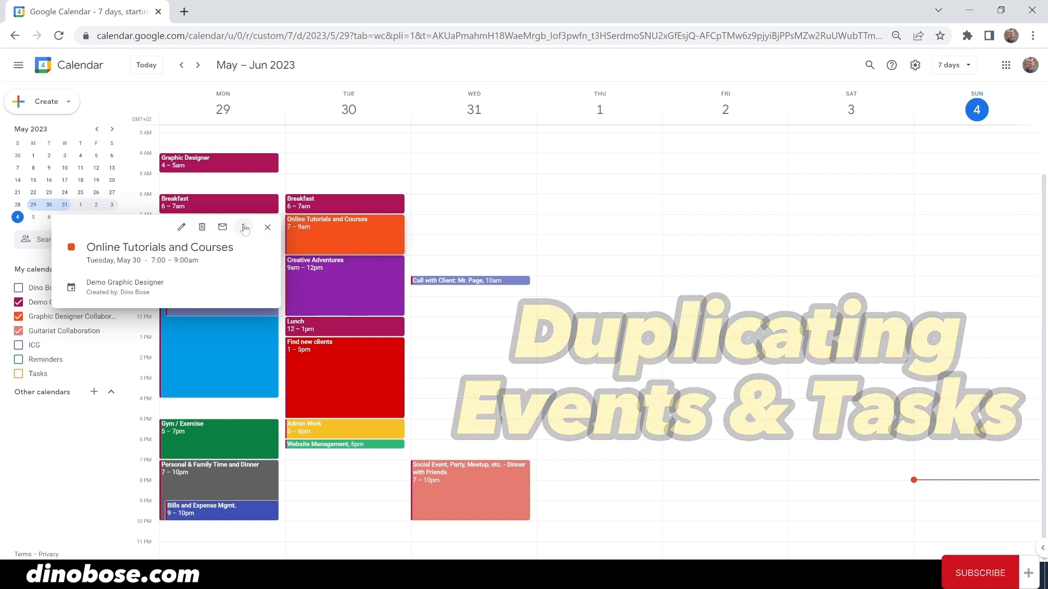
pyautogui.click(243, 227)
pyautogui.click(260, 270)
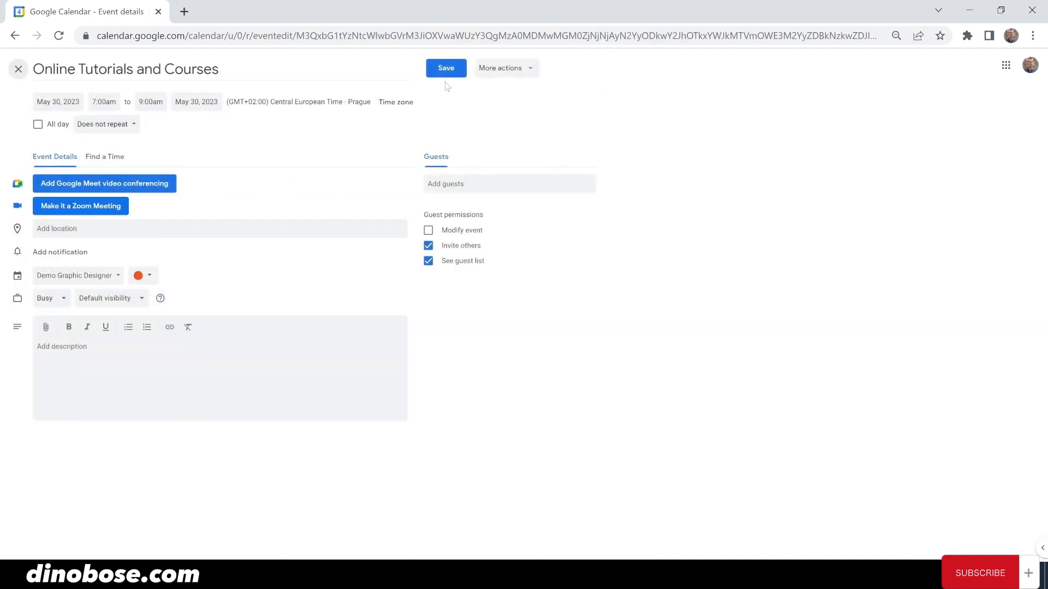
pyautogui.click(512, 69)
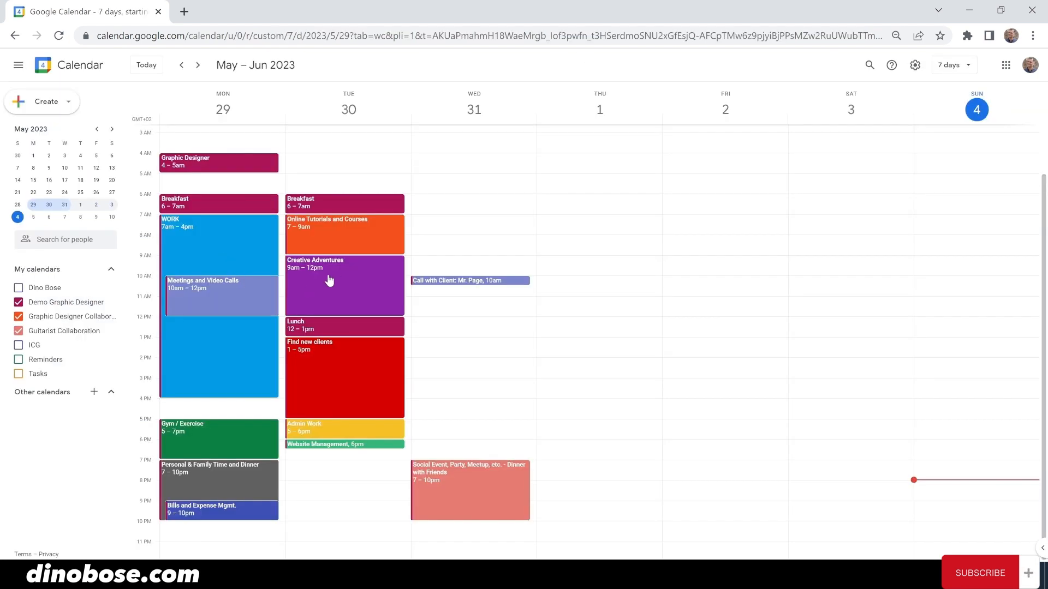
# - Duplicate it again, save the copy, and move it to Thursday June 1, 7–9am
pyautogui.click(356, 237)
pyautogui.click(243, 225)
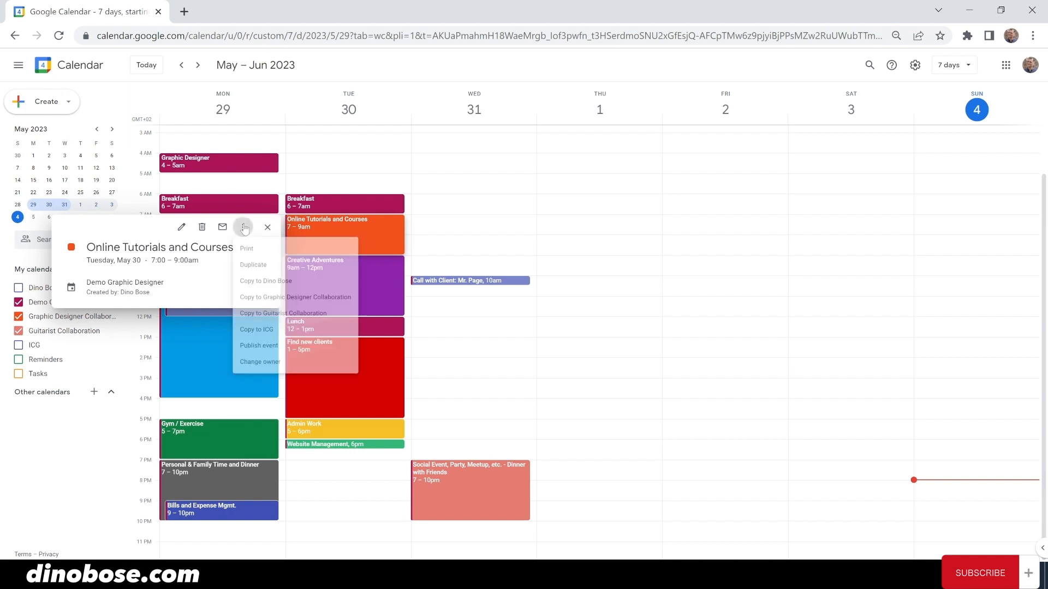
pyautogui.click(261, 269)
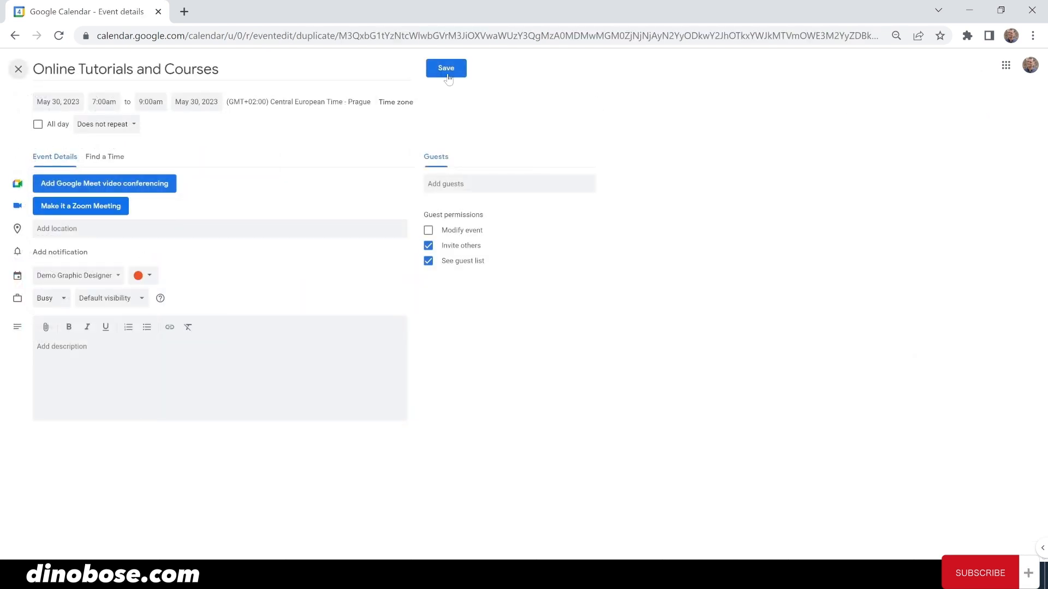
pyautogui.click(446, 68)
pyautogui.moveTo(369, 227); pyautogui.dragTo(549, 230)
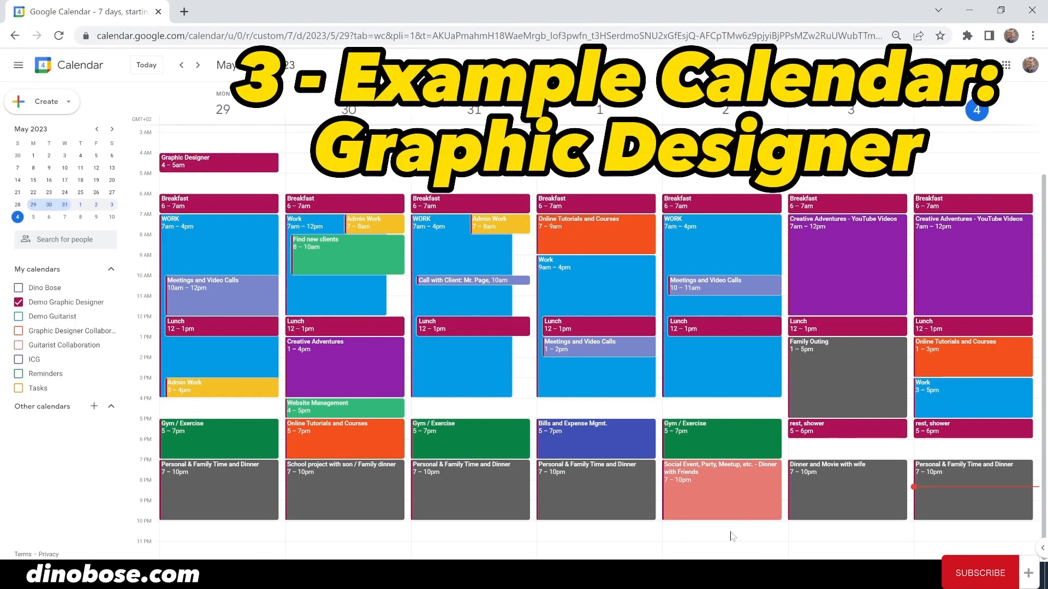
# - Make the Breakfast event repeat daily and save it
pyautogui.click(213, 205)
pyautogui.click(415, 210)
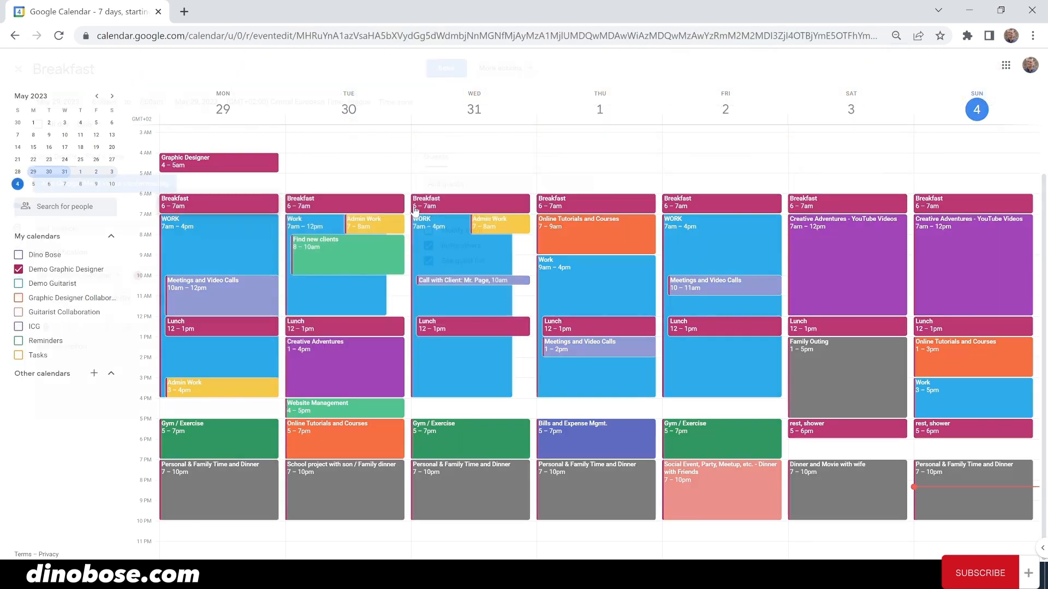
pyautogui.click(83, 127)
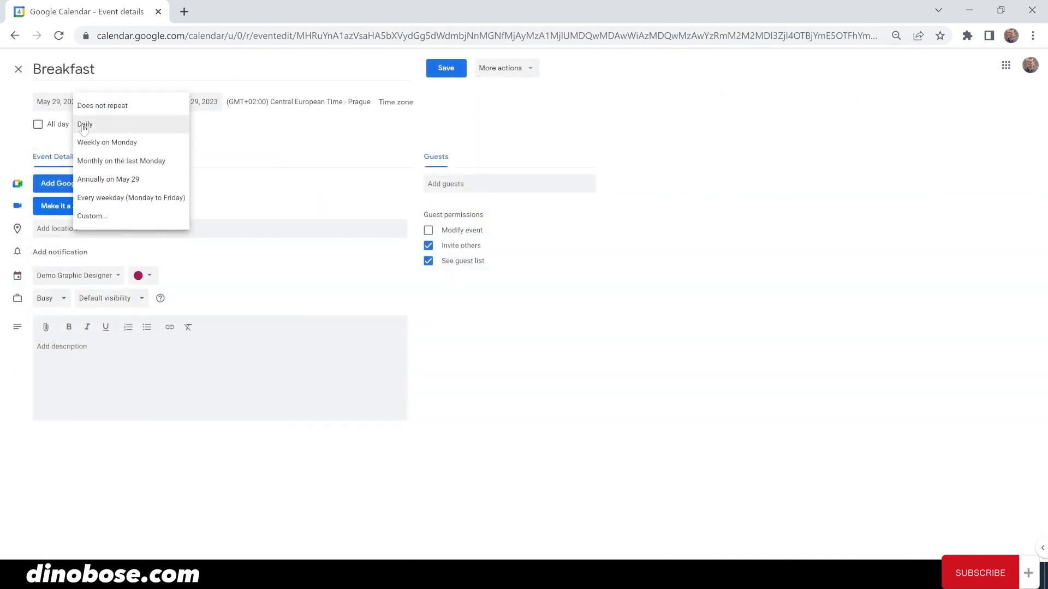
pyautogui.click(84, 125)
pyautogui.click(446, 68)
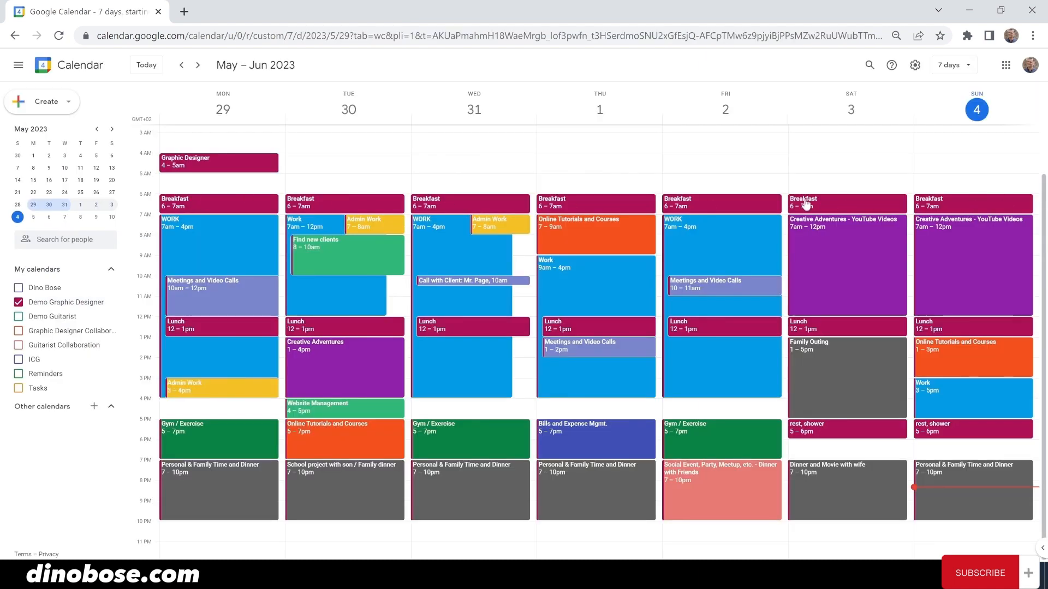
# - Inspect the WORK, Lunch and Gym / Exercise events, leaving them unchanged
pyautogui.click(239, 224)
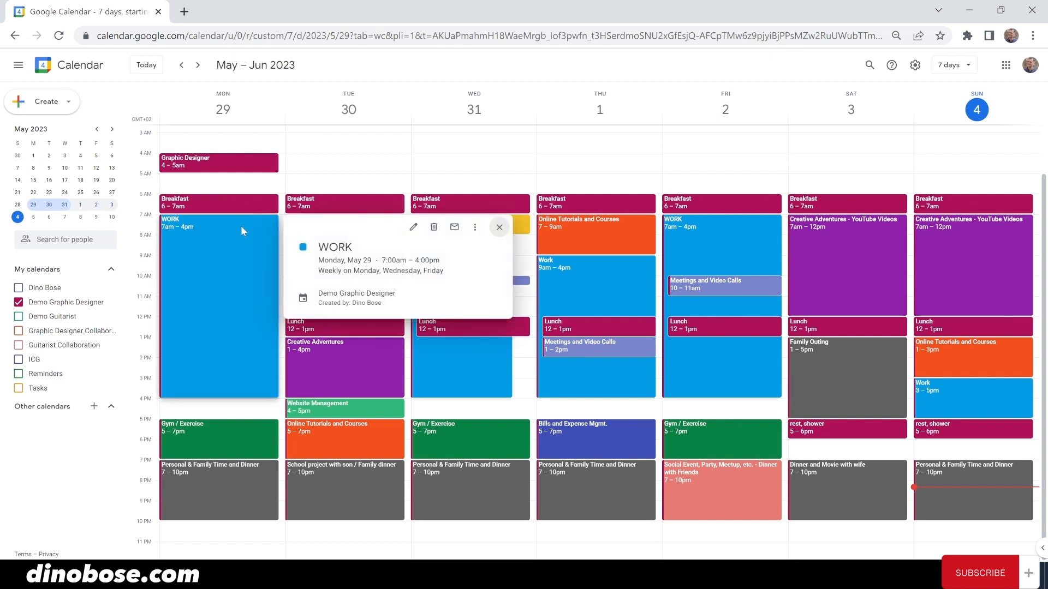
pyautogui.click(413, 228)
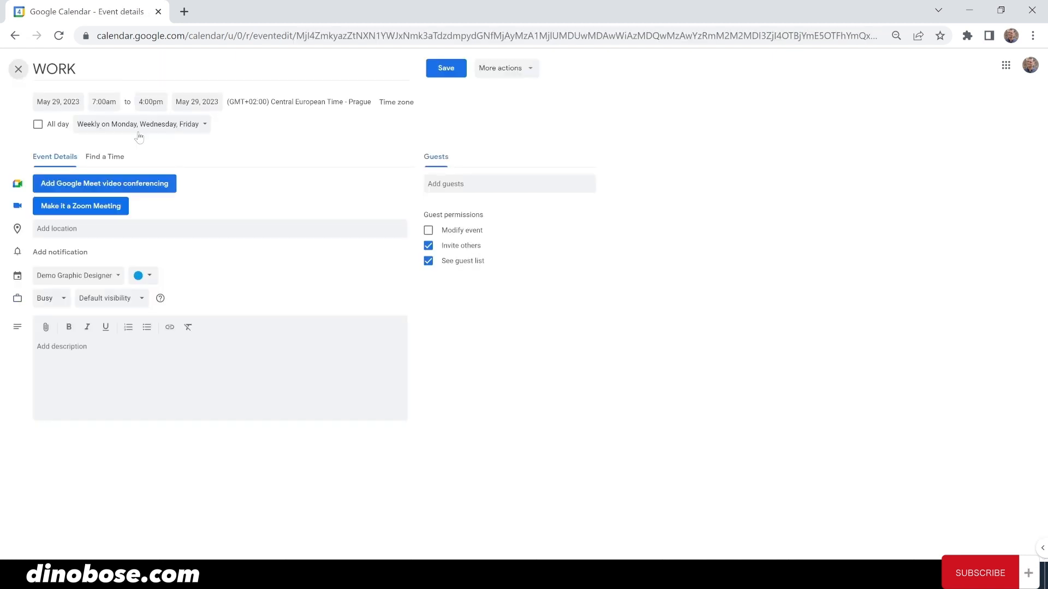
pyautogui.click(18, 69)
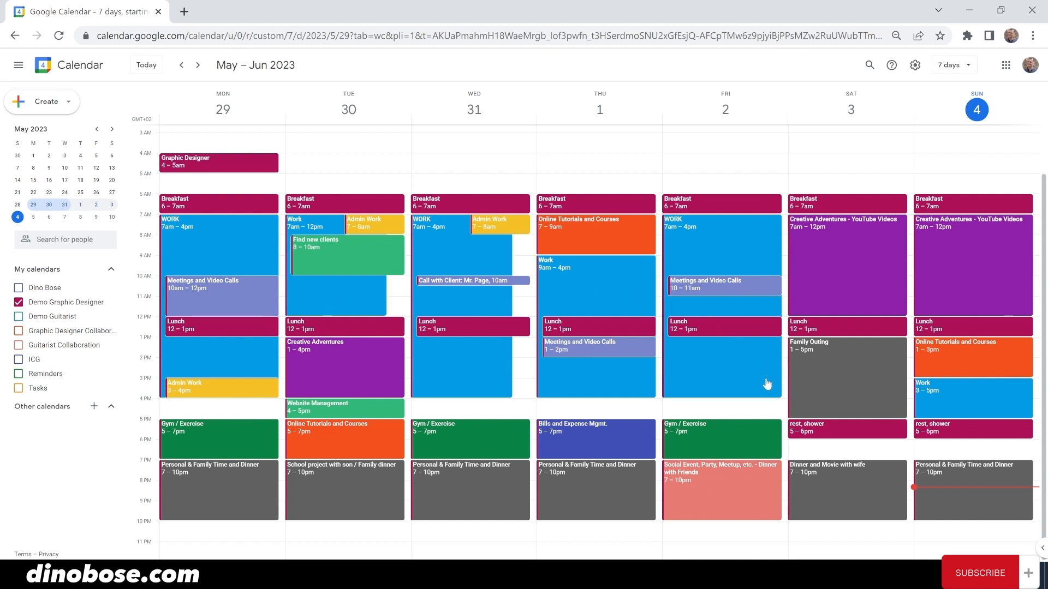
pyautogui.click(214, 326)
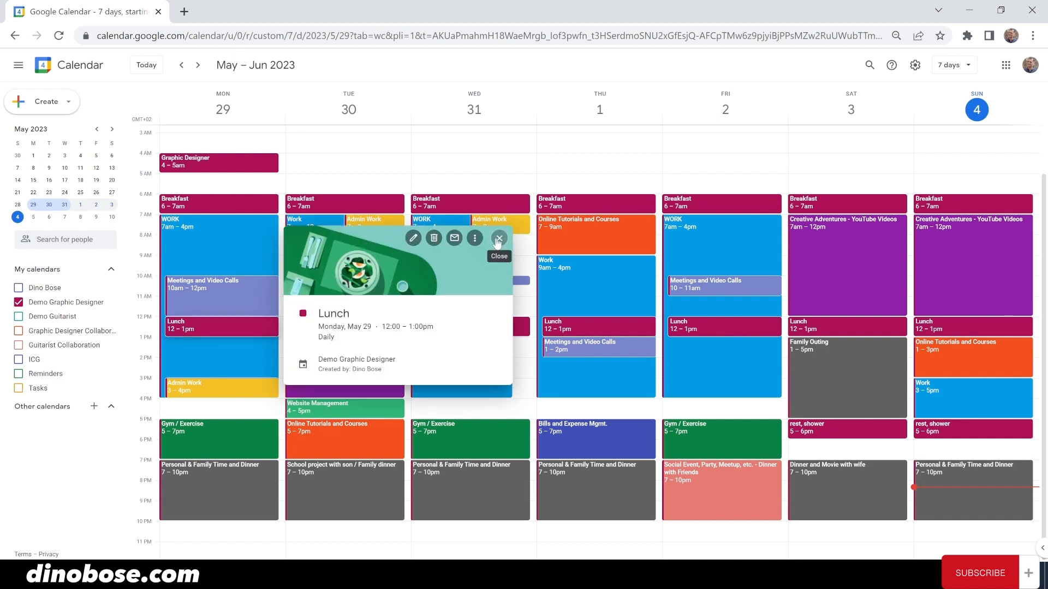
pyautogui.click(498, 239)
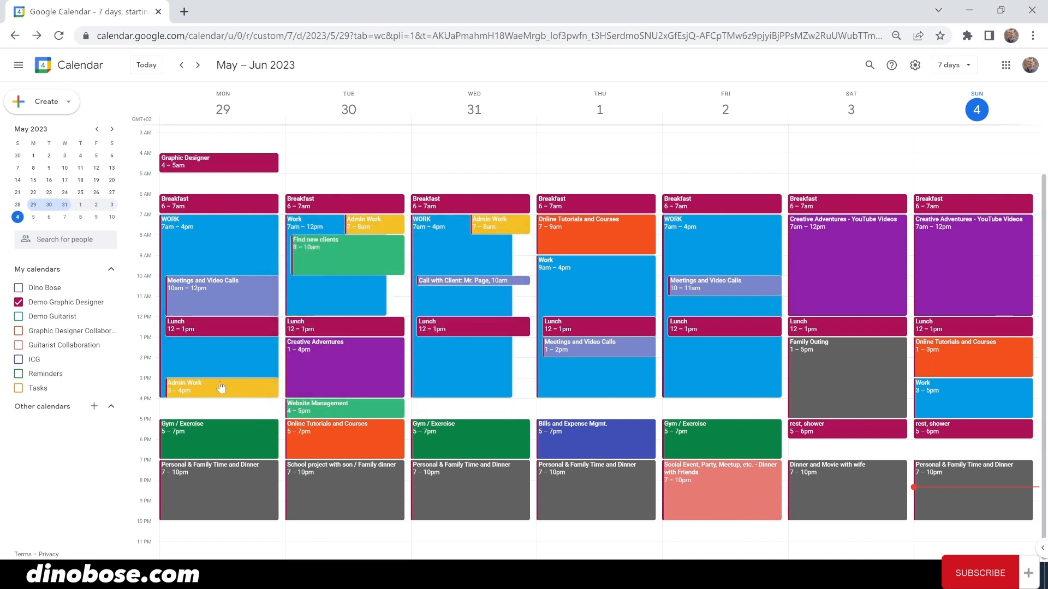
pyautogui.click(219, 432)
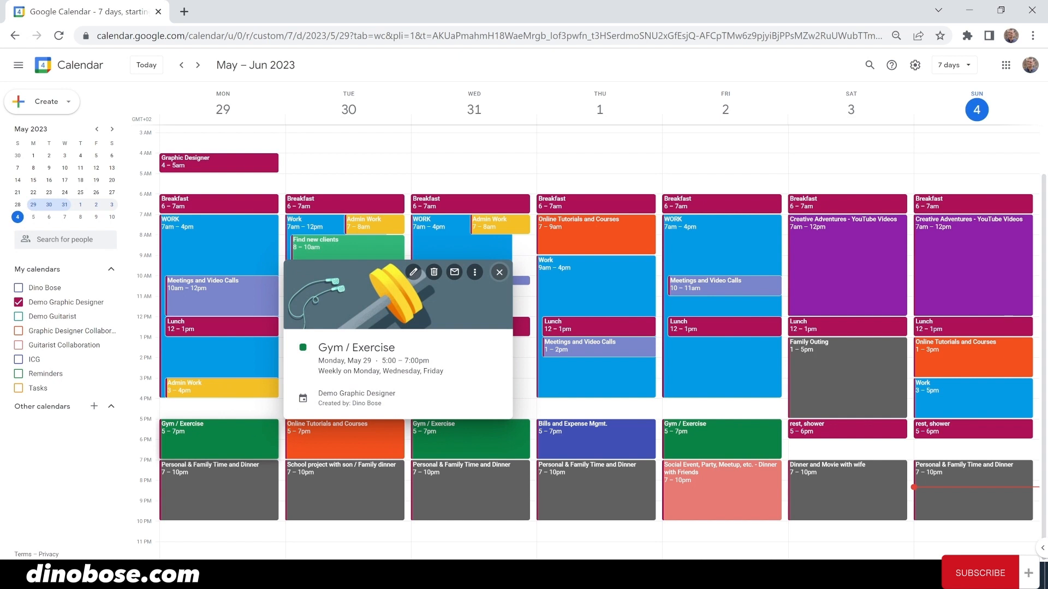
pyautogui.click(499, 272)
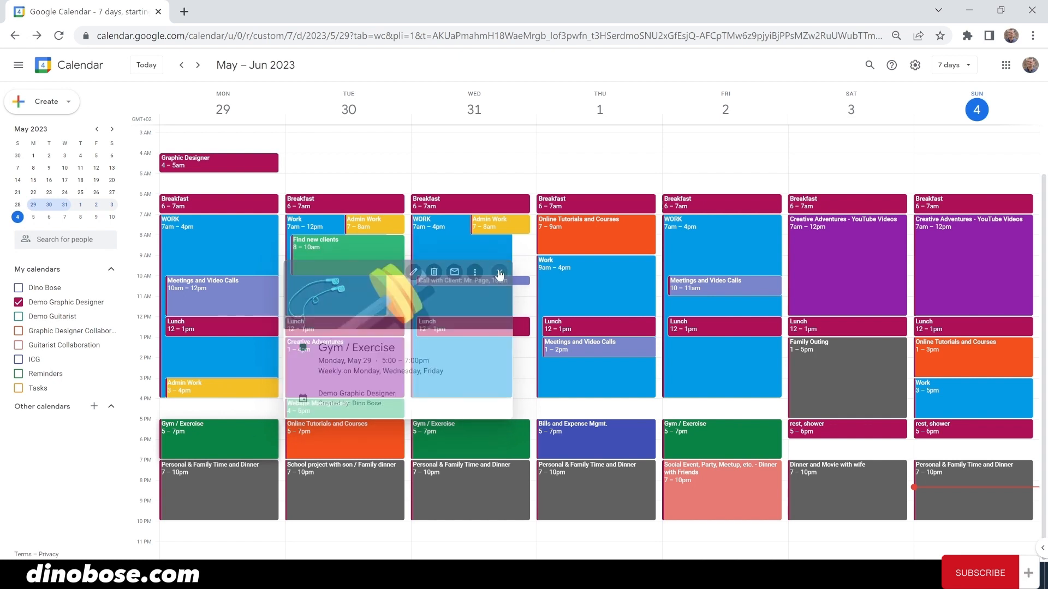
pyautogui.click(196, 498)
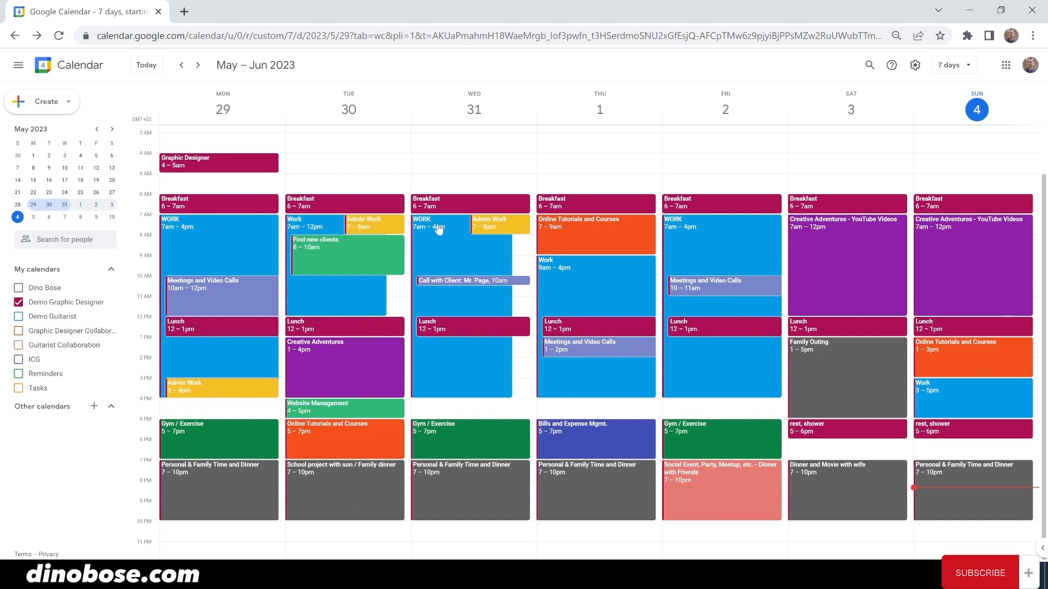
pyautogui.click(456, 284)
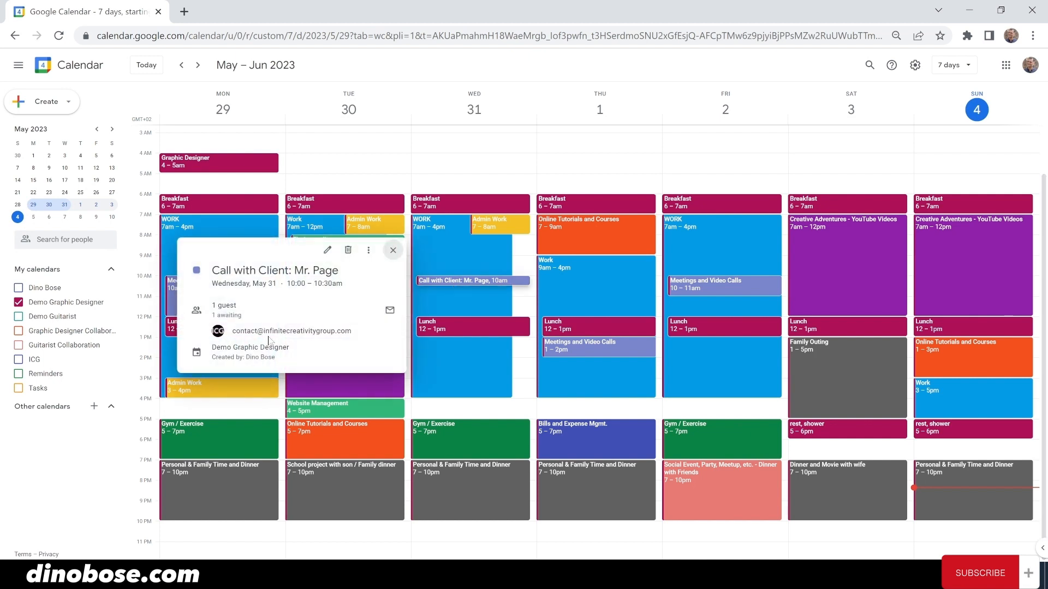
pyautogui.press('Escape')
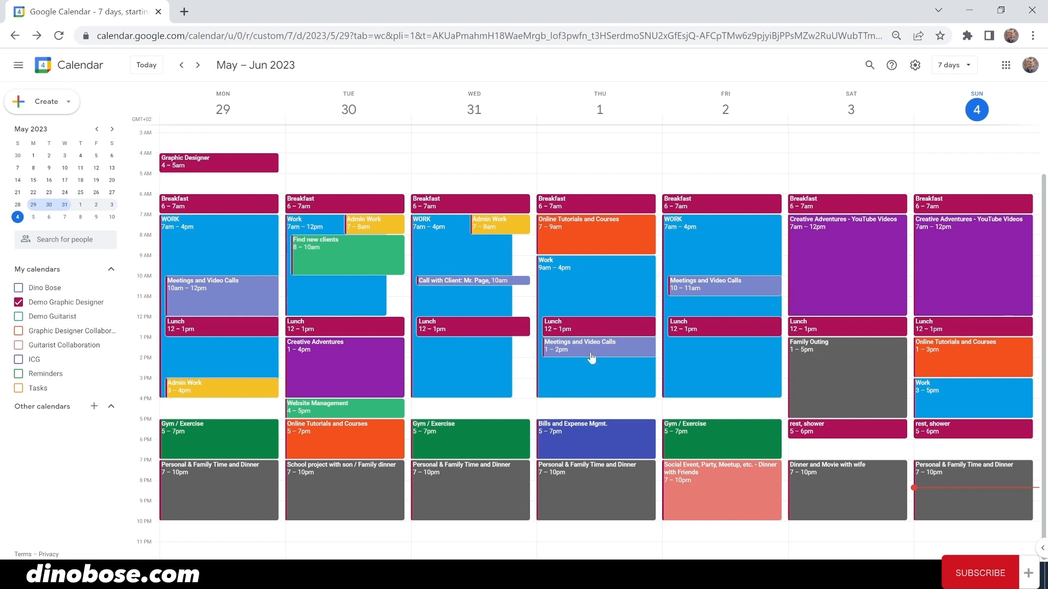
pyautogui.click(595, 431)
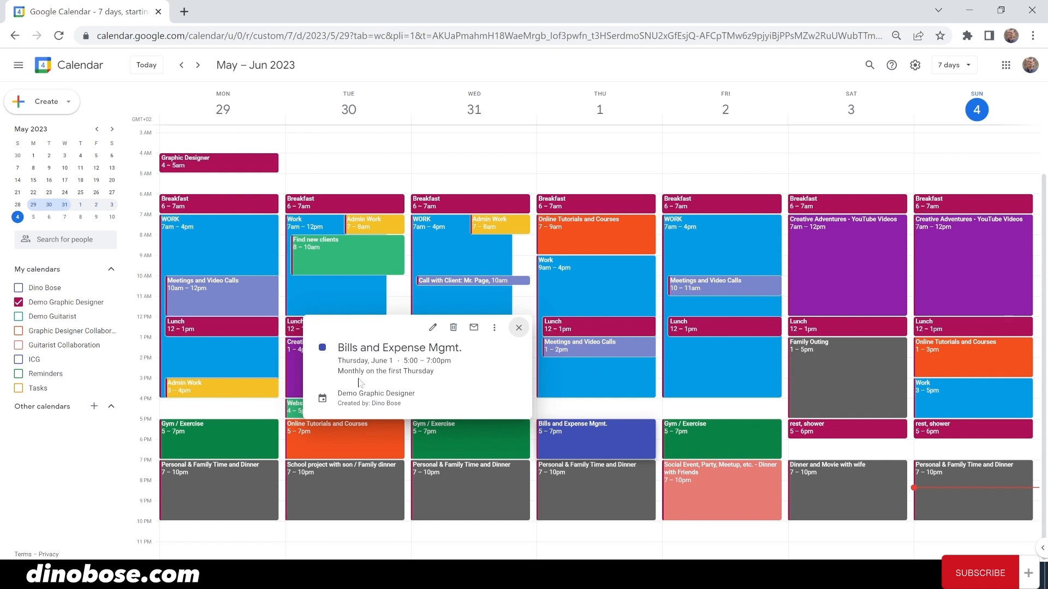
pyautogui.click(519, 327)
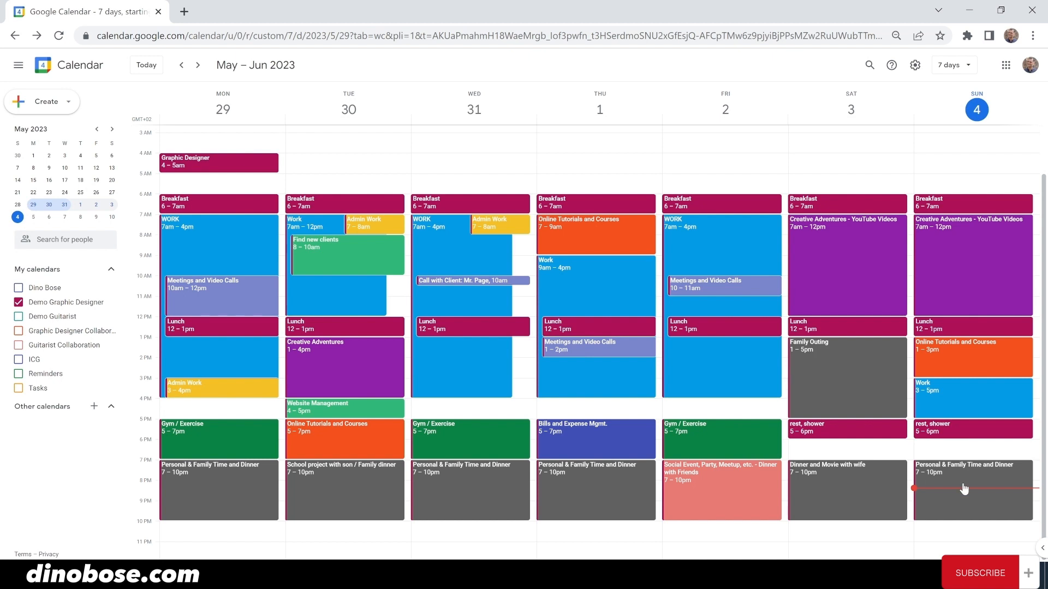
# - Create a Wednesday 1–2pm event 'Project with AI Coder' on Graphic Designer Collaboration
pyautogui.click(521, 345)
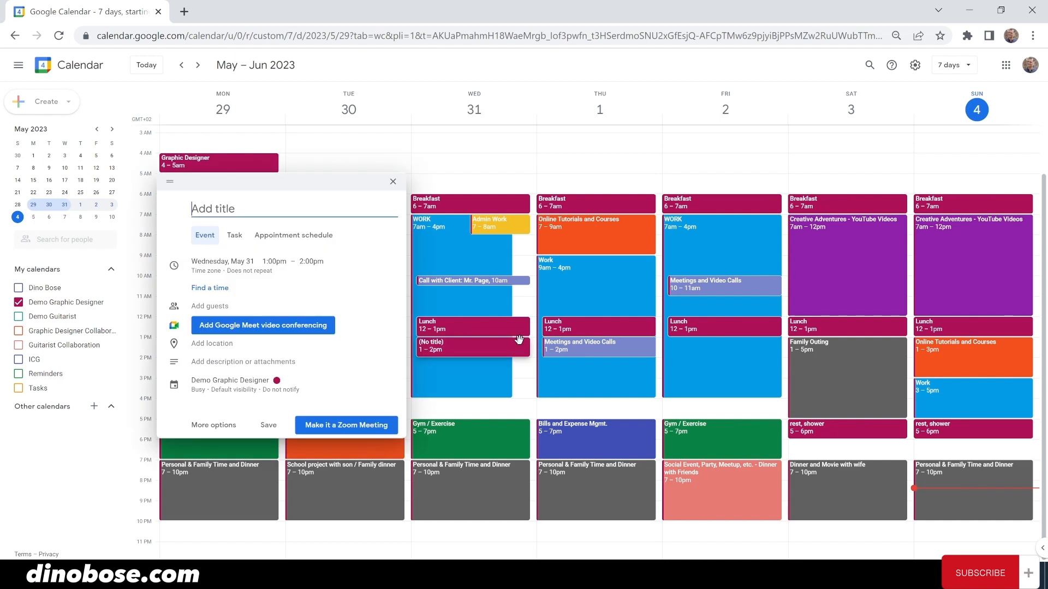
pyautogui.click(232, 382)
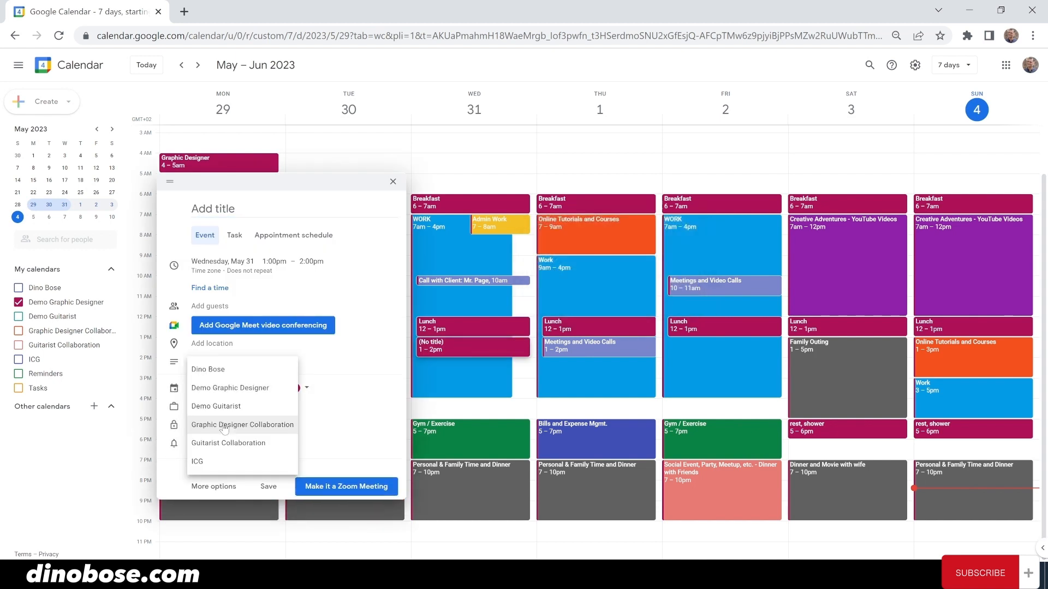
pyautogui.click(224, 425)
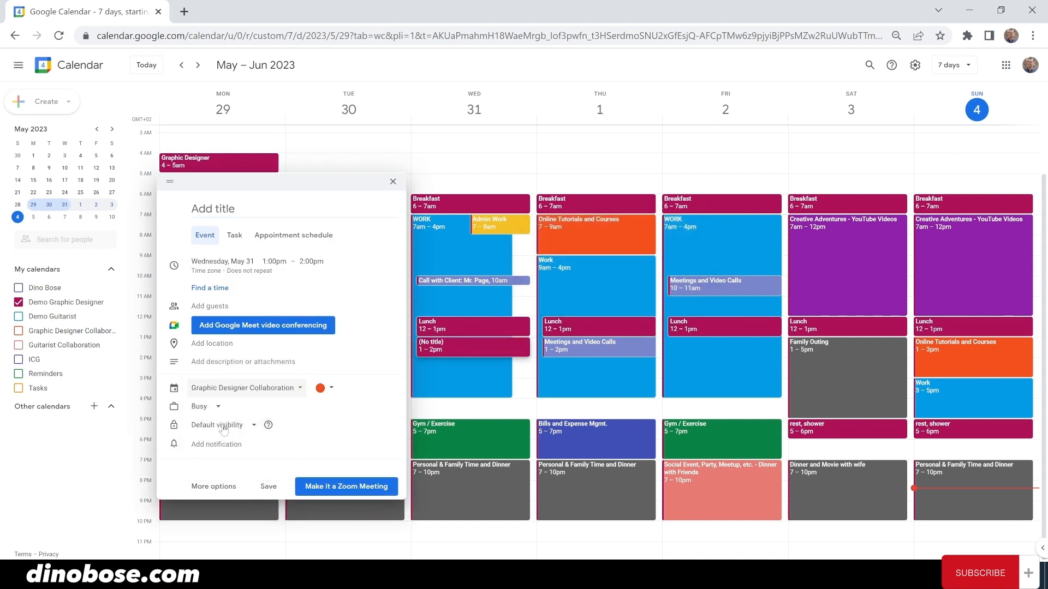
pyautogui.click(251, 209)
pyautogui.write('Project with AI Coder')
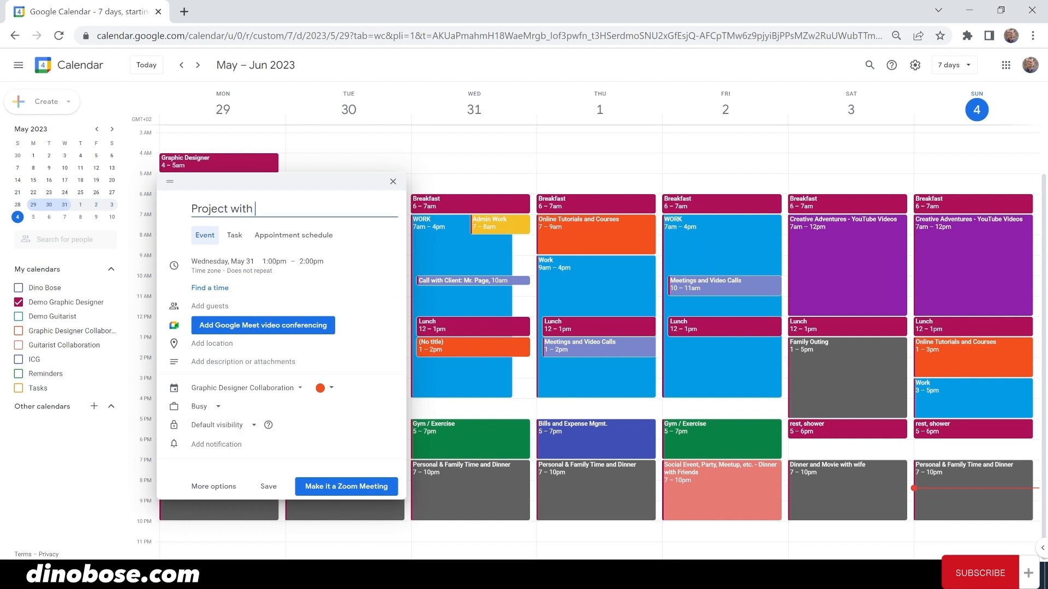
# - Repeat it weekly on Wednesday and Friday, save, and start dragging Wednesday's end later
pyautogui.click(220, 272)
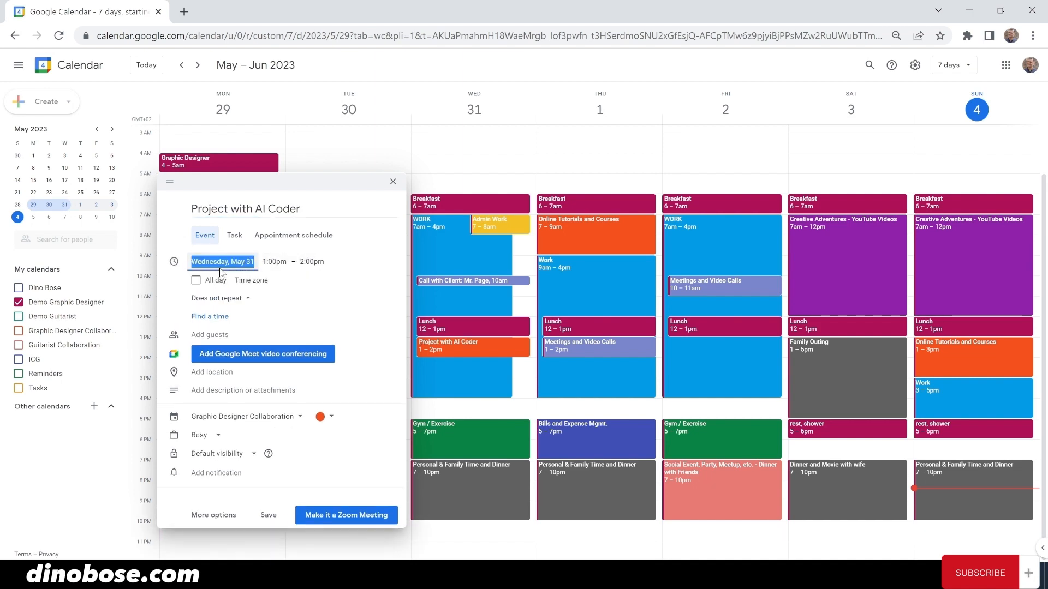
pyautogui.click(216, 299)
pyautogui.click(218, 409)
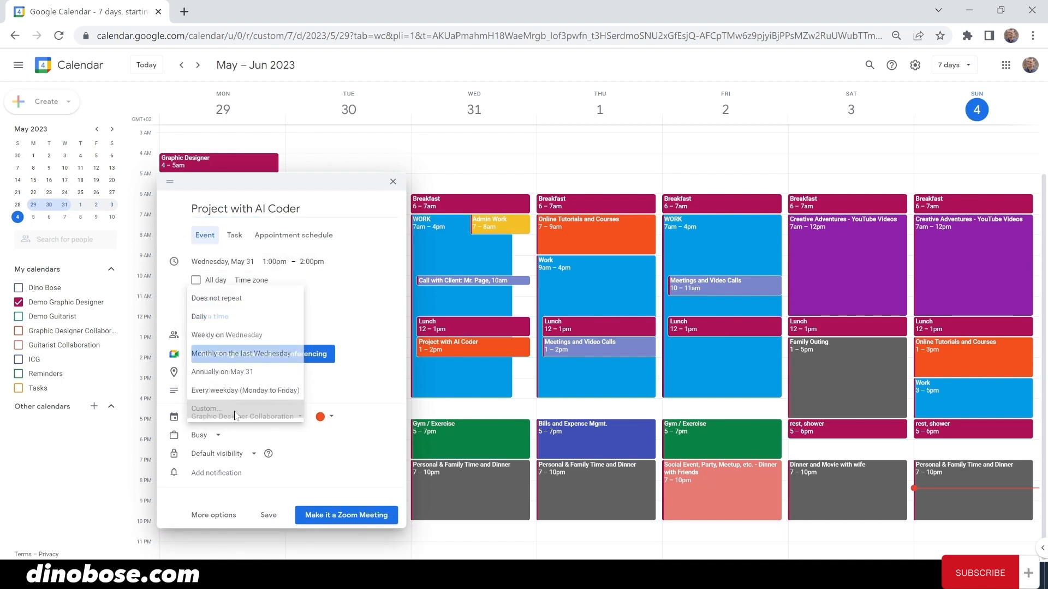
pyautogui.click(525, 287)
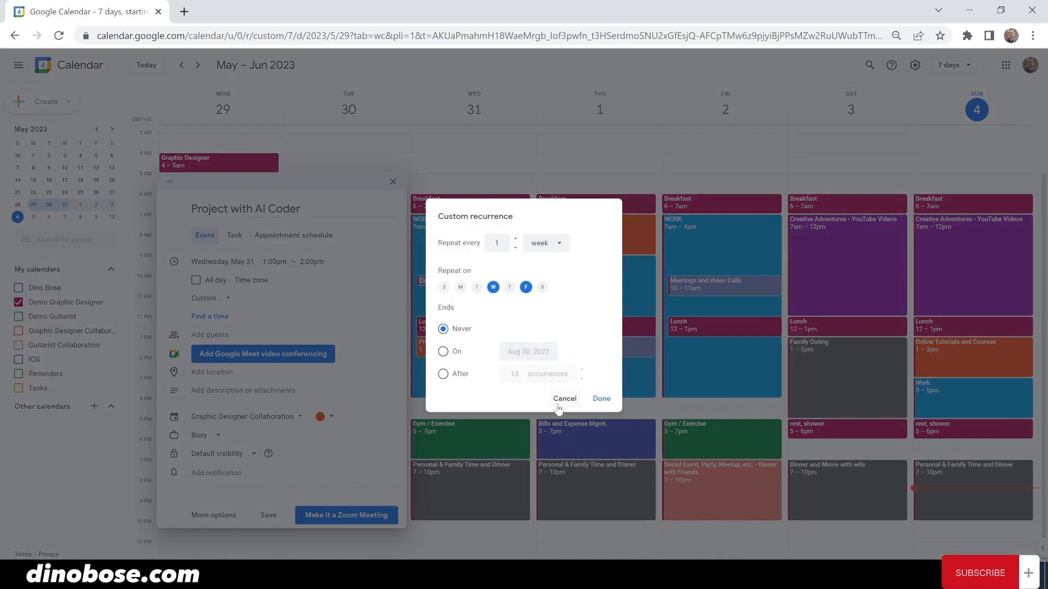
pyautogui.click(602, 398)
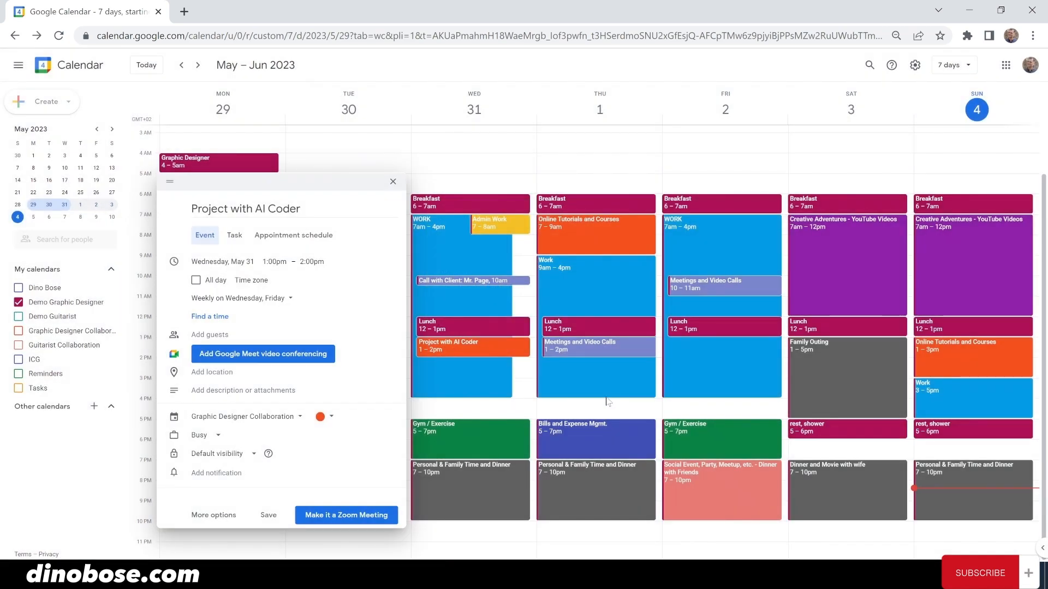
pyautogui.click(268, 516)
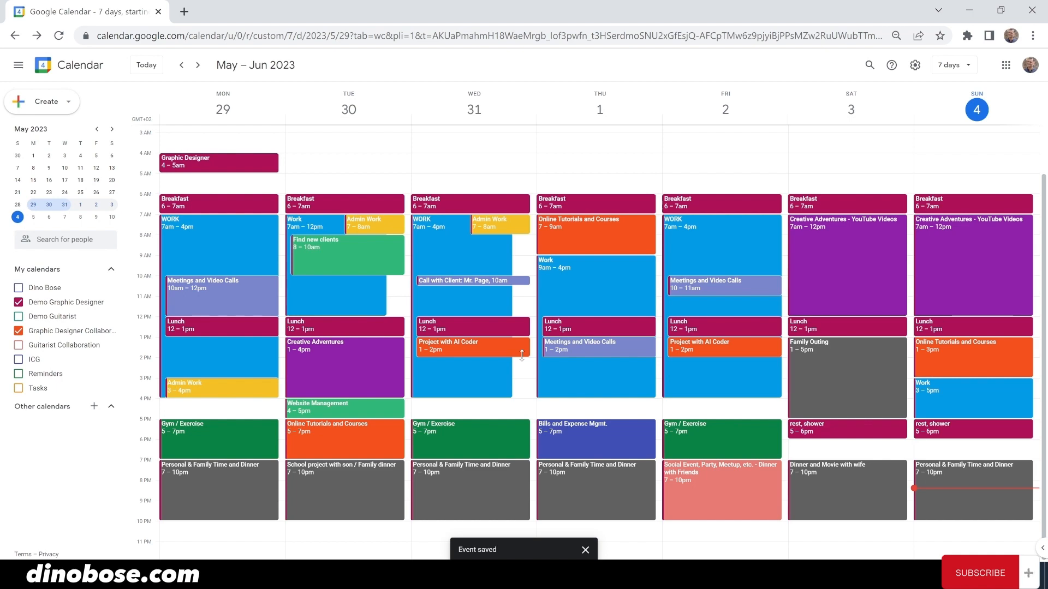
pyautogui.moveTo(521, 356); pyautogui.dragTo(523, 397)
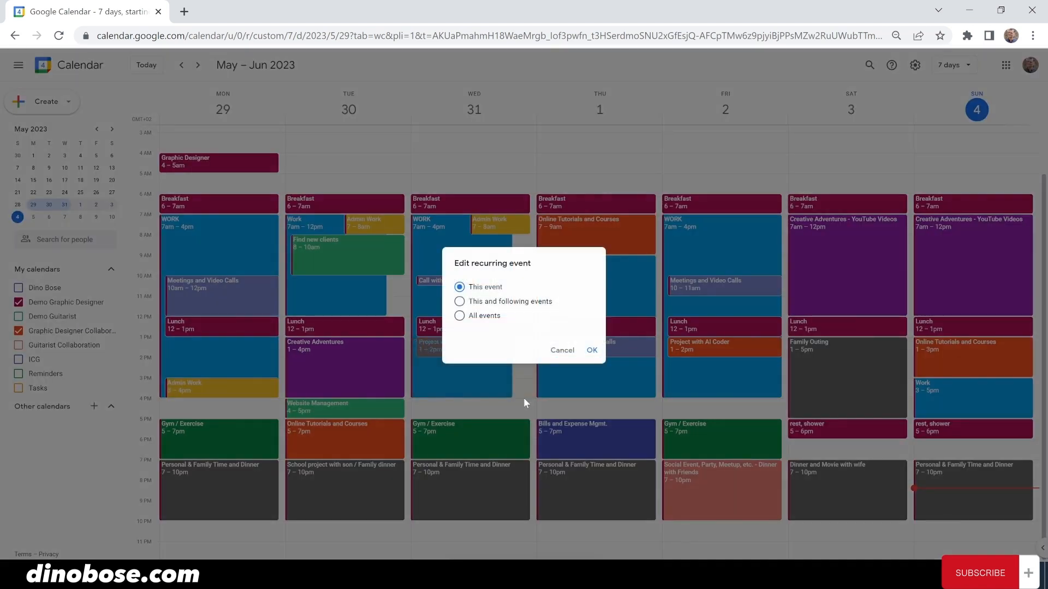
# - Apply the 1–4pm lengthening to this and all following occurrences
pyautogui.click(493, 302)
pyautogui.click(591, 350)
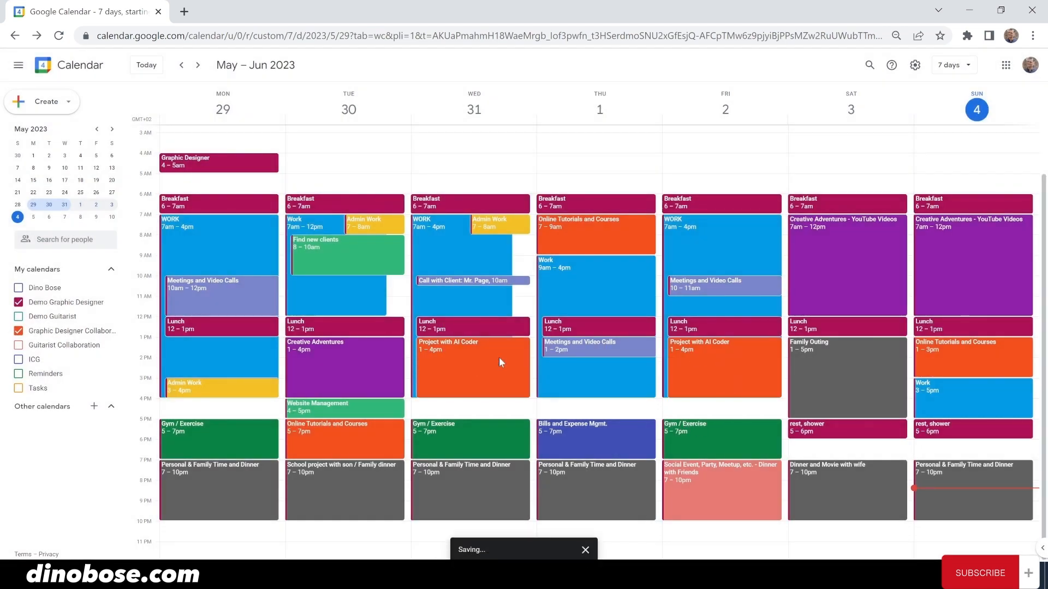
# - Toggle the Demo Graphic Designer calendar off and back on
pyautogui.click(18, 302)
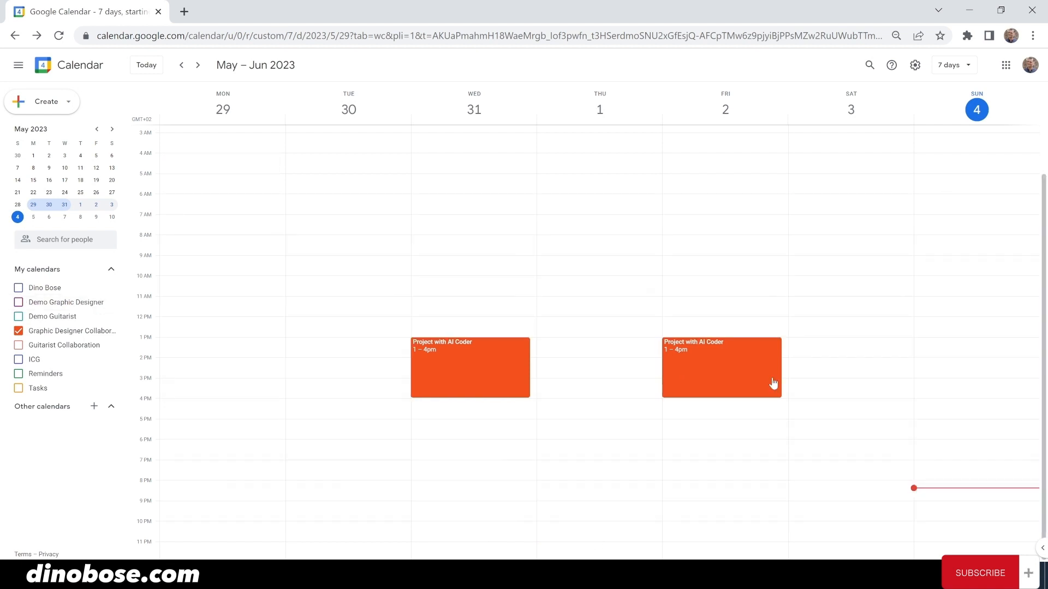
pyautogui.click(18, 303)
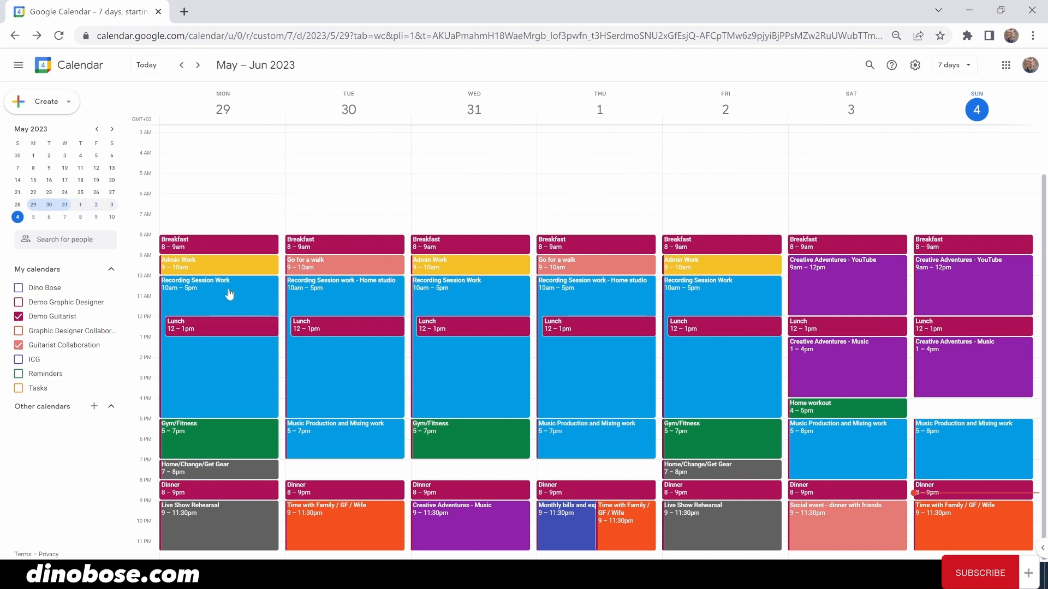
pyautogui.click(345, 297)
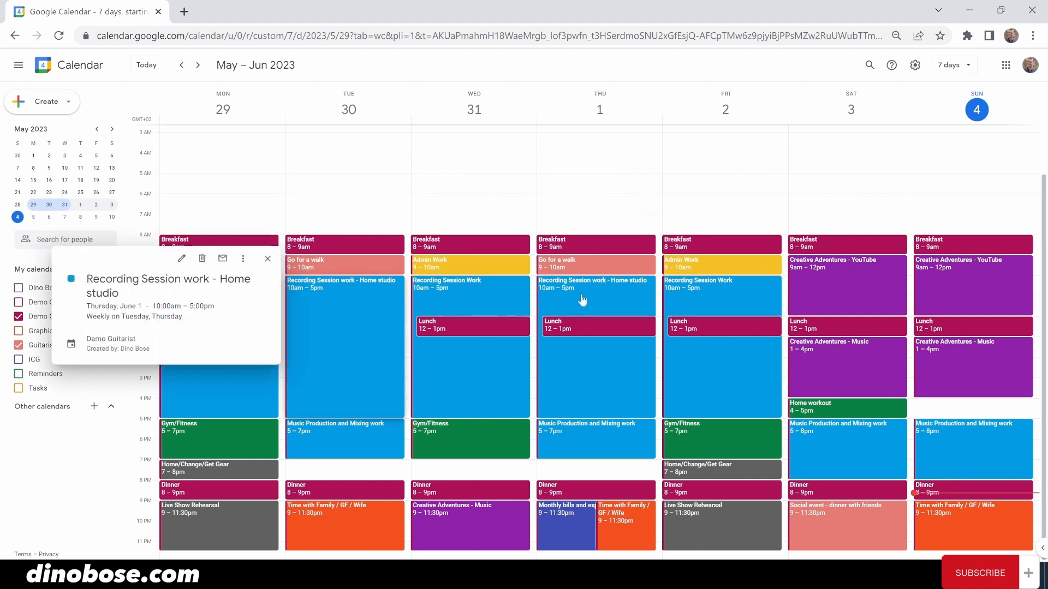
pyautogui.click(580, 296)
pyautogui.click(627, 307)
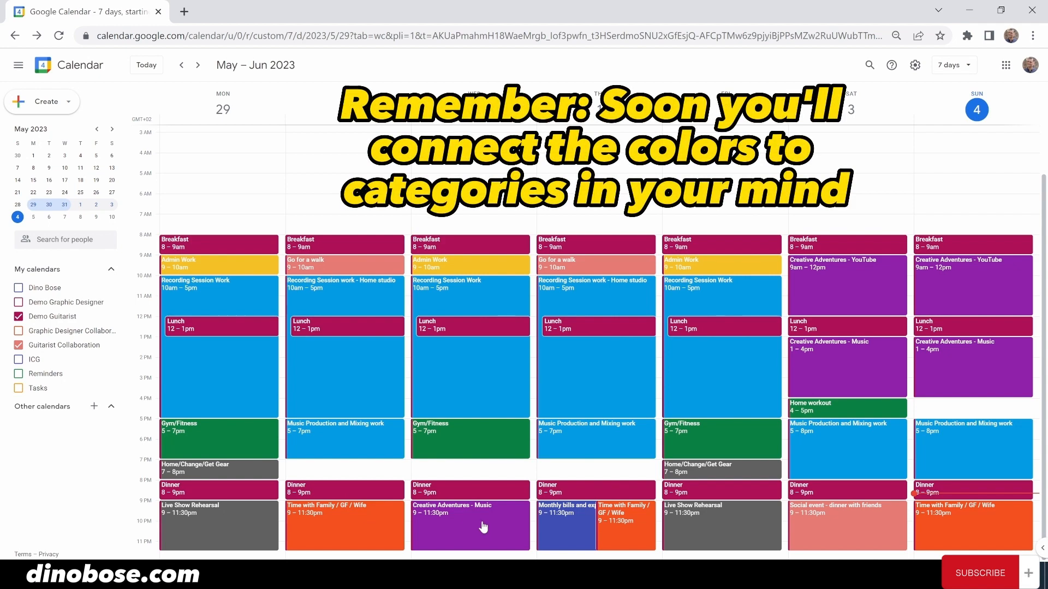
pyautogui.click(560, 525)
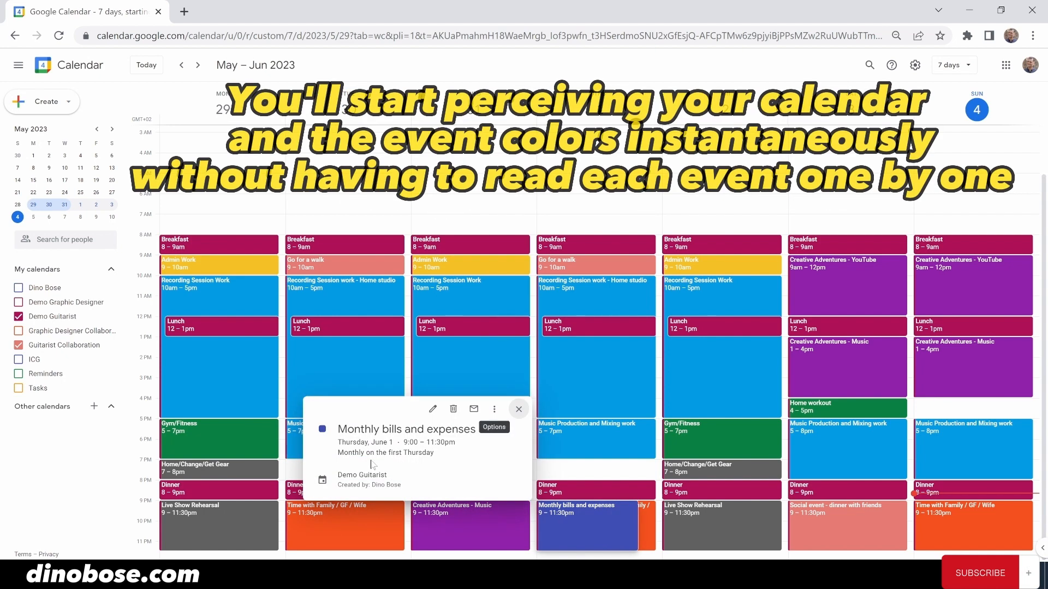
pyautogui.click(518, 409)
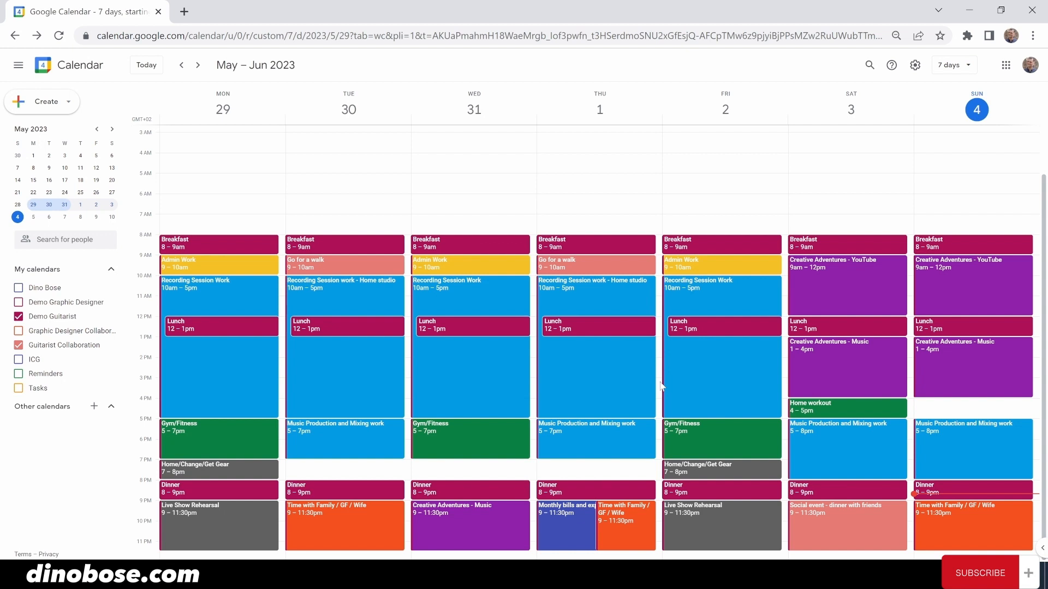
# - Start a Thursday 3pm event titled 'Work with Drummer' on the Guitarist Collaboration calendar
pyautogui.click(660, 386)
pyautogui.write('Work with Drummer')
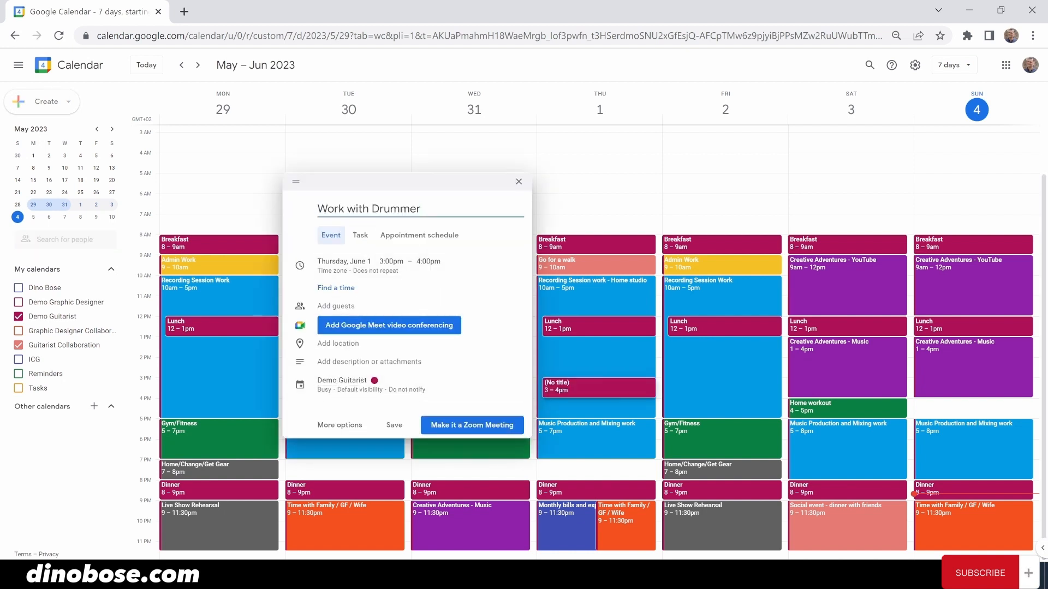
pyautogui.click(382, 385)
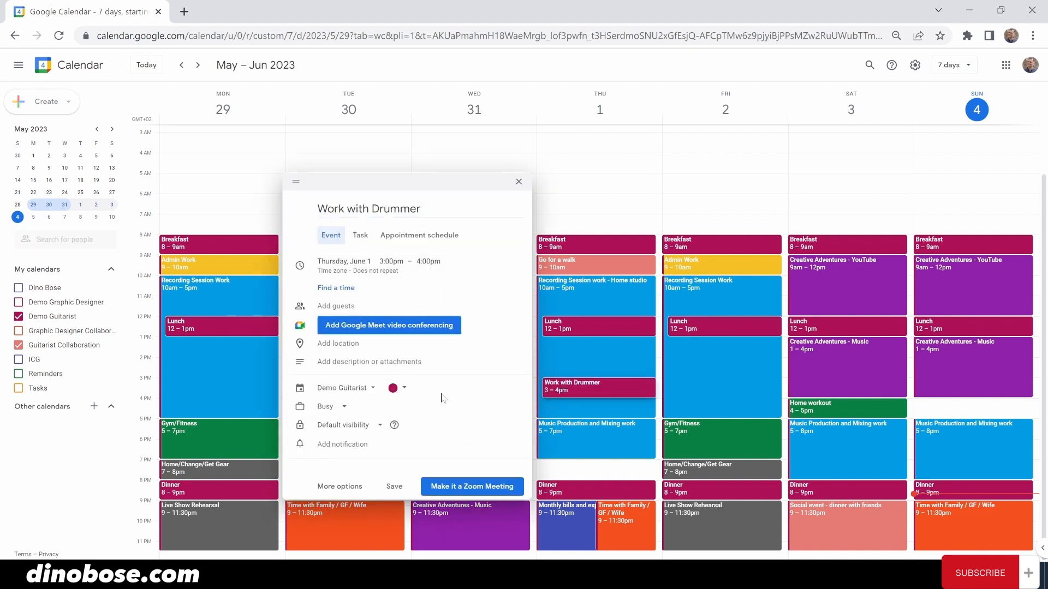
pyautogui.click(329, 388)
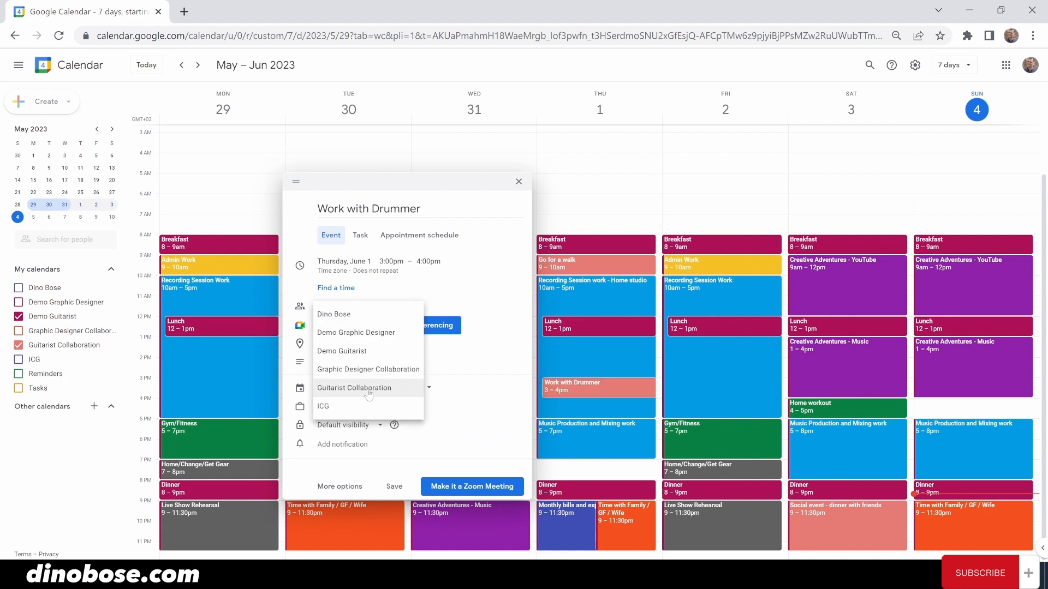
pyautogui.click(369, 392)
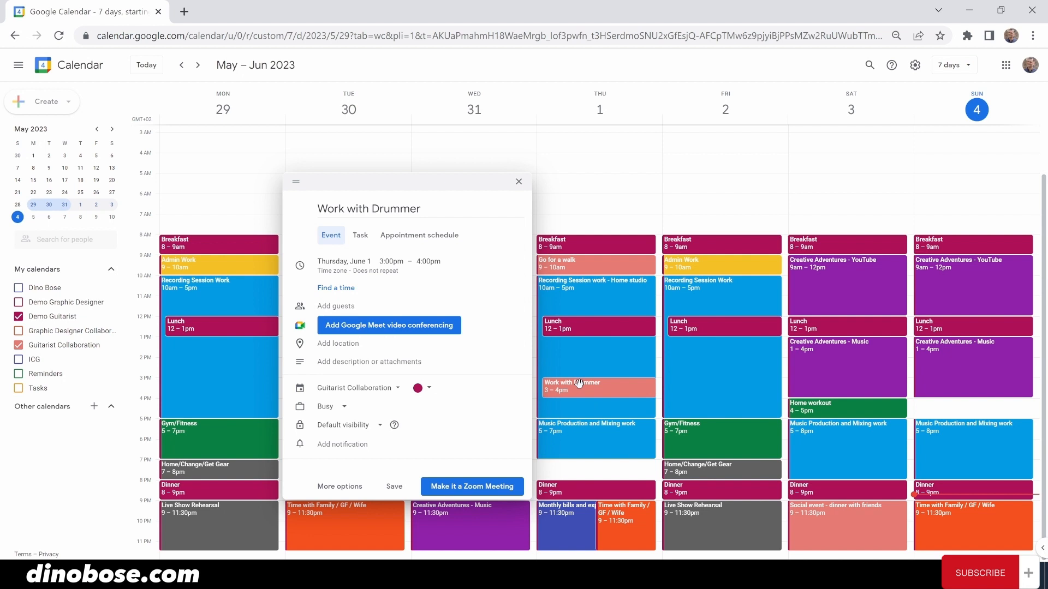
# - Make the Work with Drummer event end at 5:00pm and save it
pyautogui.click(429, 261)
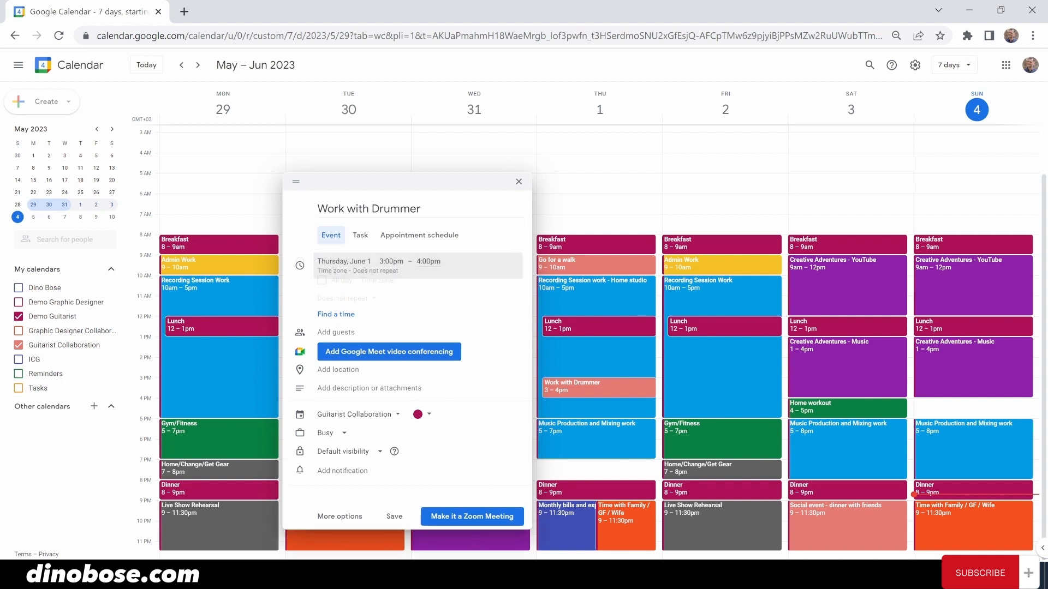
pyautogui.click(443, 367)
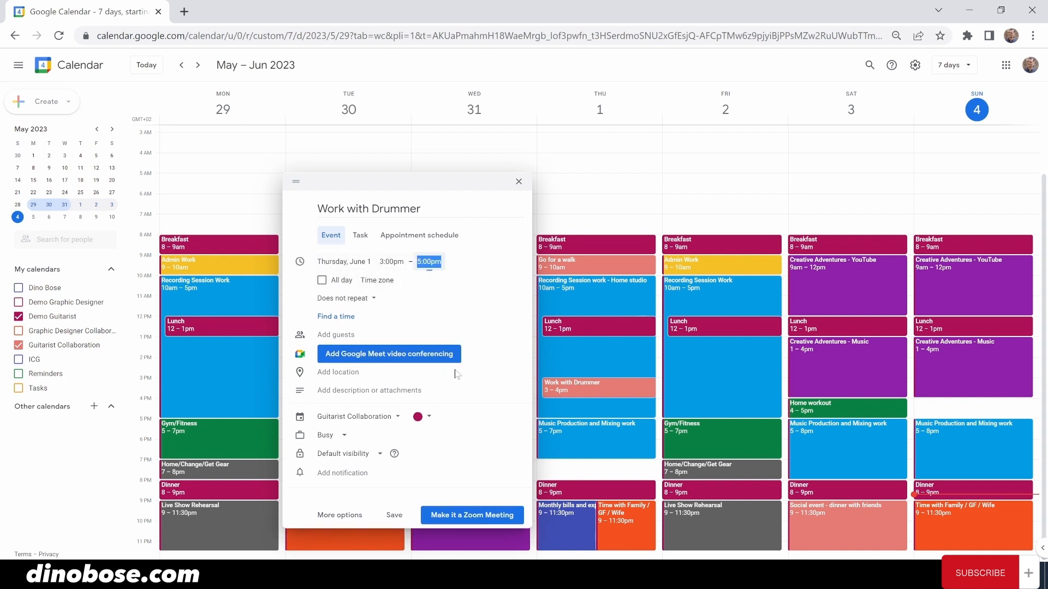
pyautogui.click(394, 515)
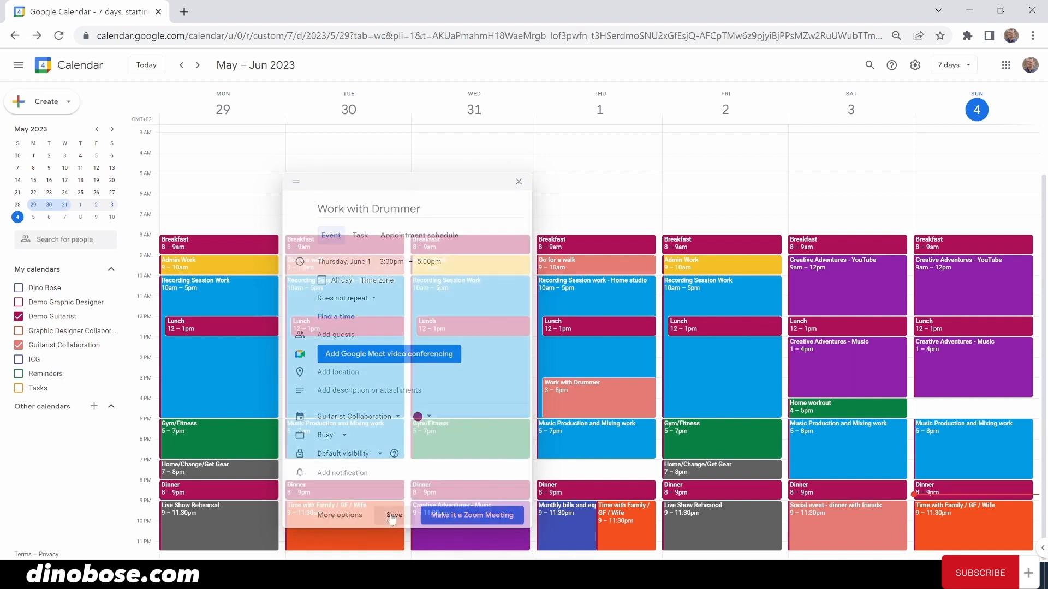
pyautogui.click(912, 448)
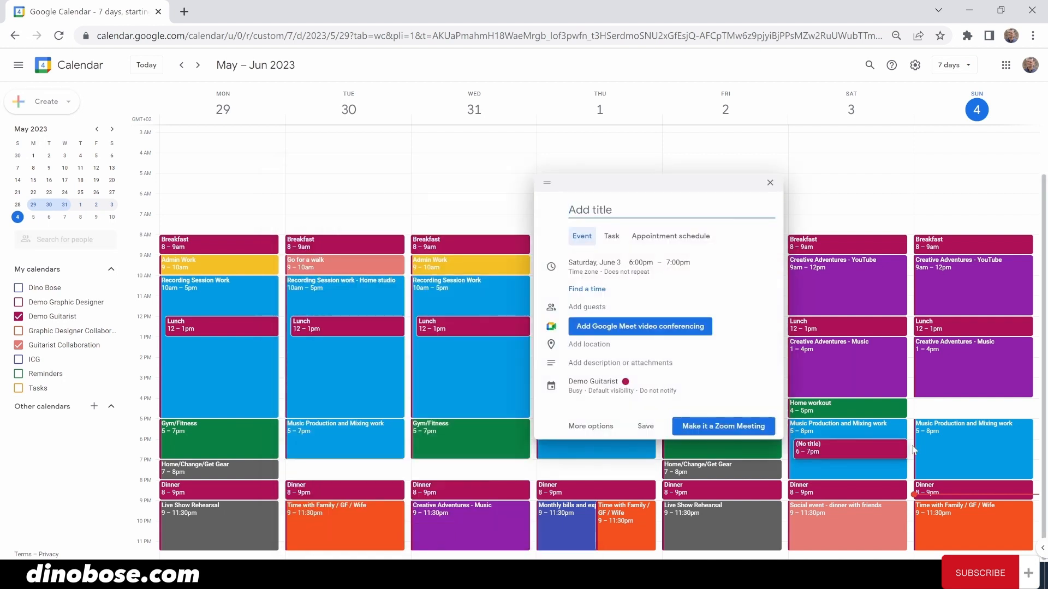
# - Title the Saturday 6pm event 'Mastering discussion with Mastering Engineer' and file it under Guitarist Collaboration
pyautogui.write('Mastering dis')
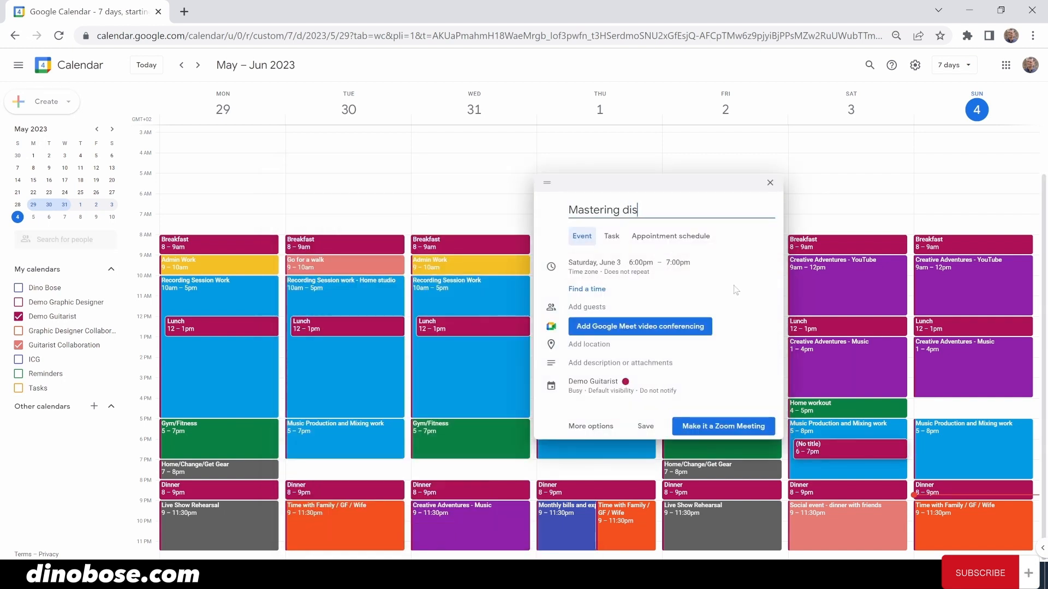
pyautogui.write('cussion with Mastering Engiene')
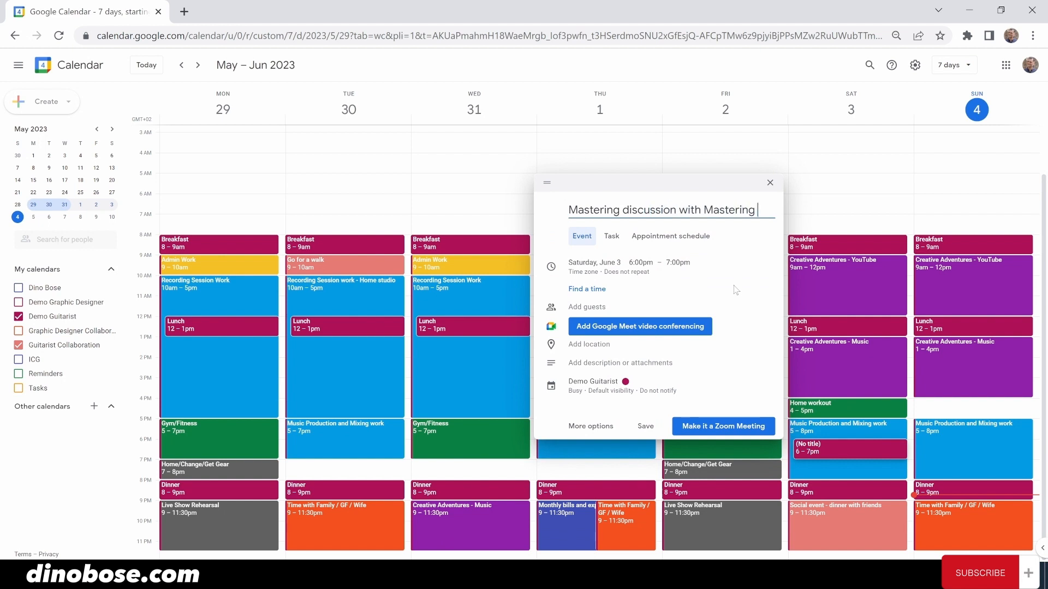
pyautogui.press('BackSpace')
pyautogui.press('BackSpace')
pyautogui.press('BackSpace')
pyautogui.write('neer')
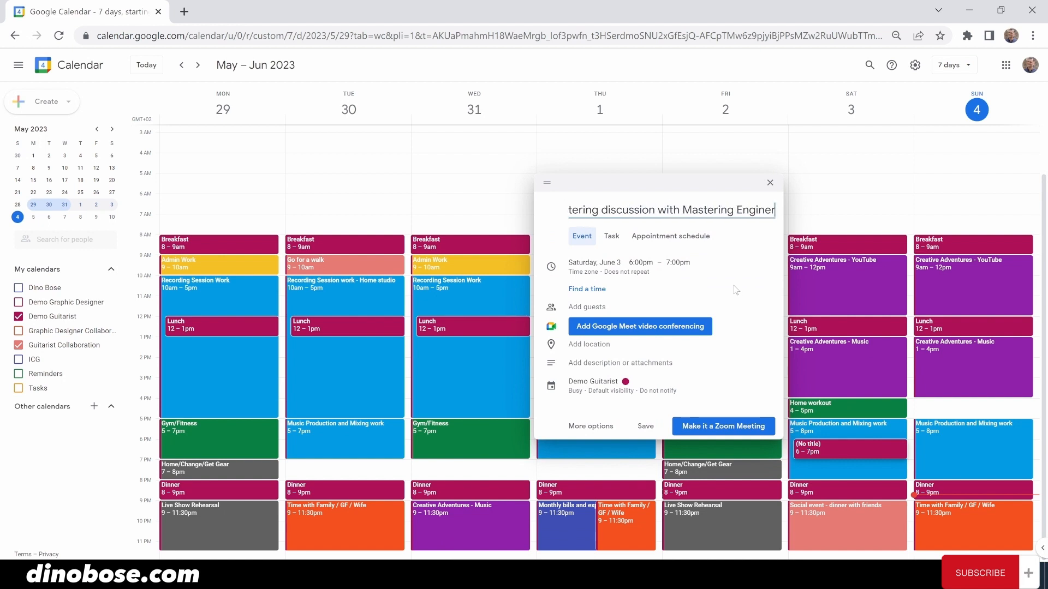
pyautogui.click(593, 382)
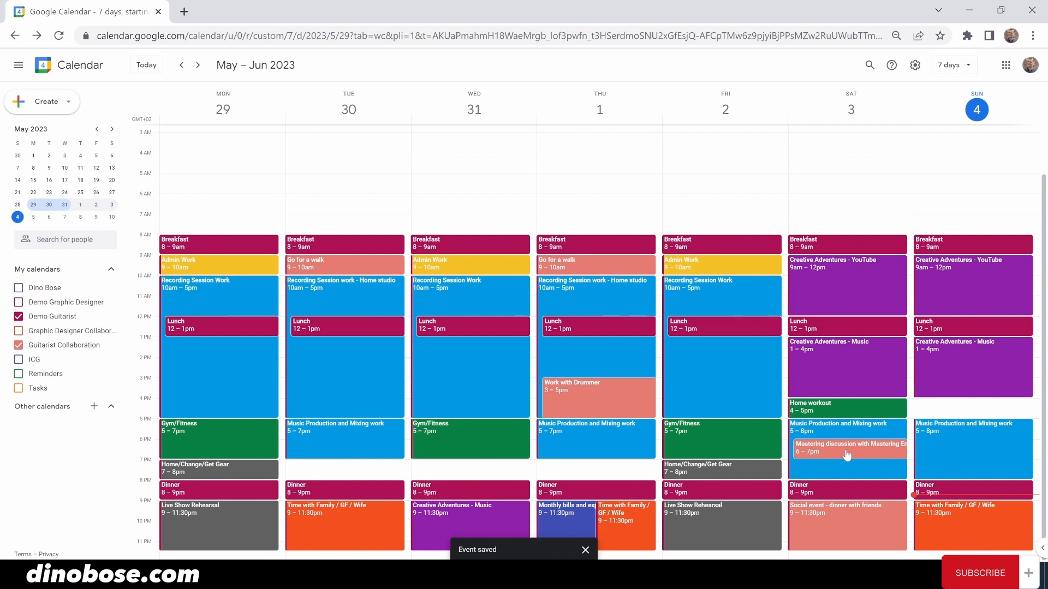
pyautogui.click(846, 454)
pyautogui.press('Escape')
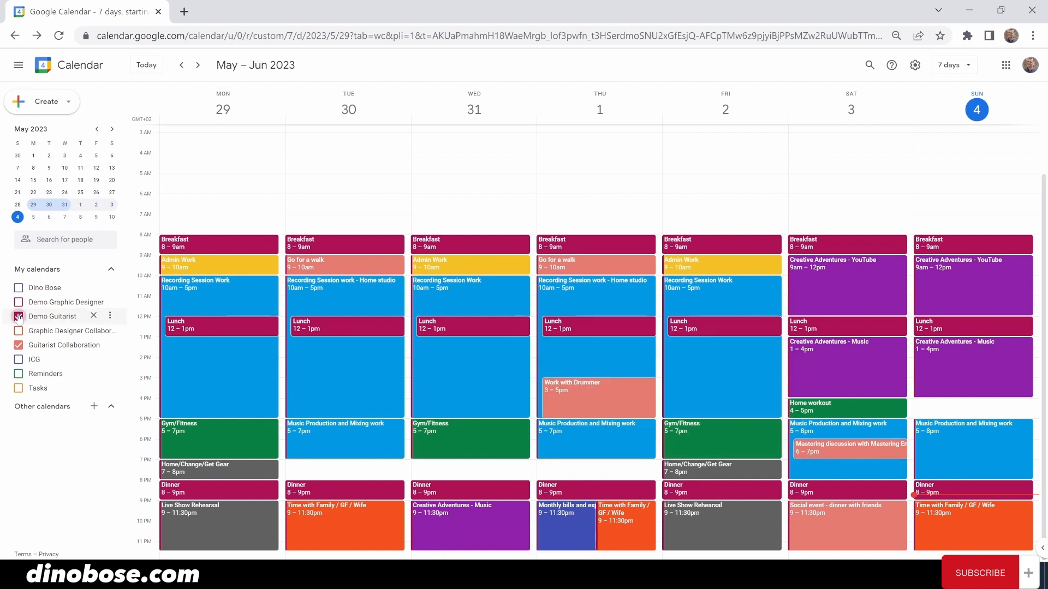
pyautogui.click(18, 317)
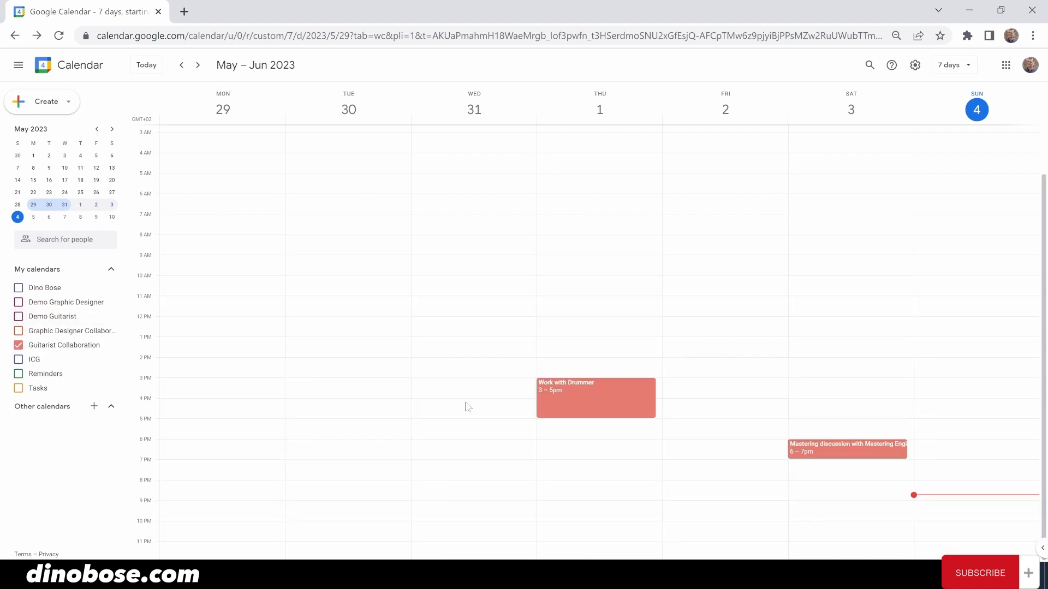
pyautogui.click(18, 317)
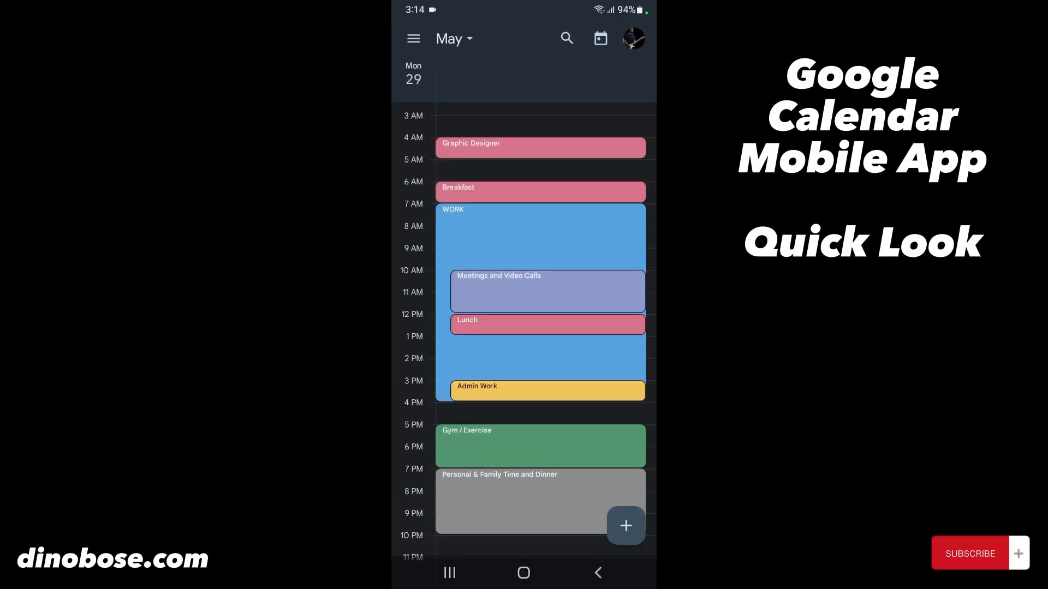
# - Switch the mobile app to Schedule view and scroll through the upcoming events
pyautogui.click(414, 39)
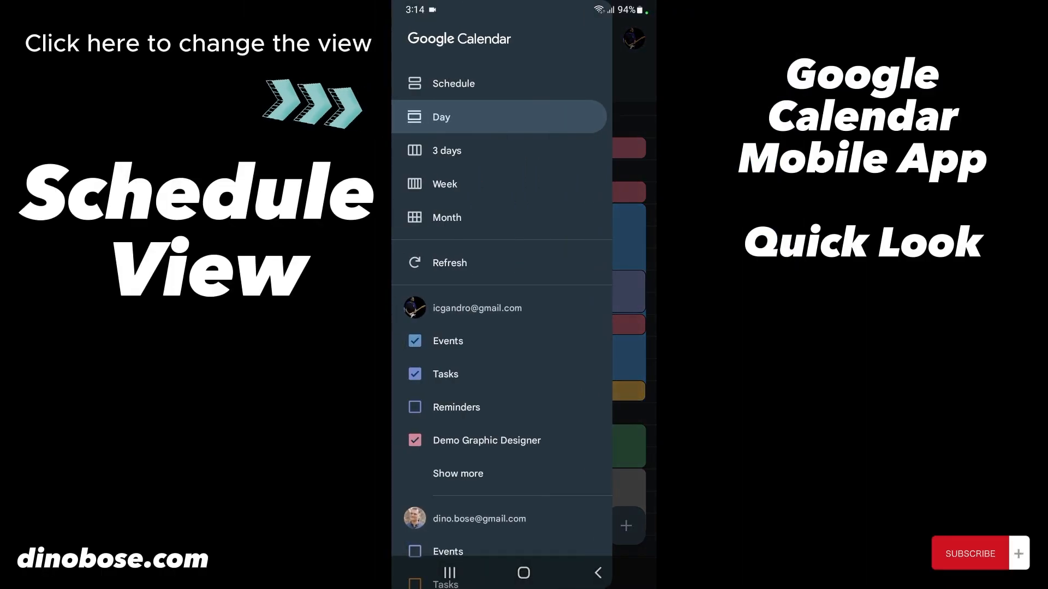
pyautogui.click(454, 82)
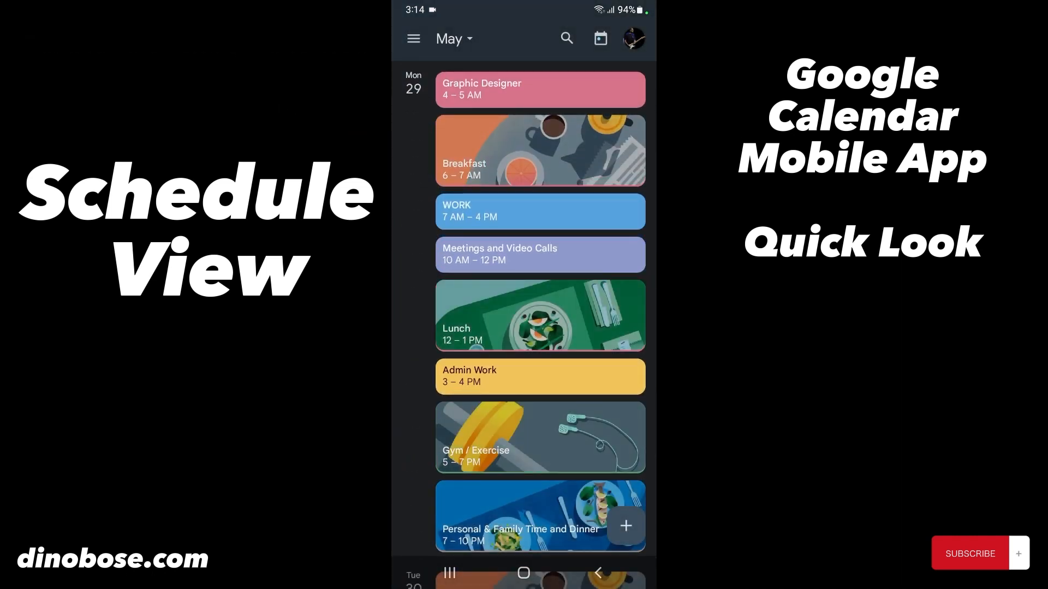
pyautogui.scroll(-1, 565, 349)
pyautogui.scroll(-6, 541, 325)
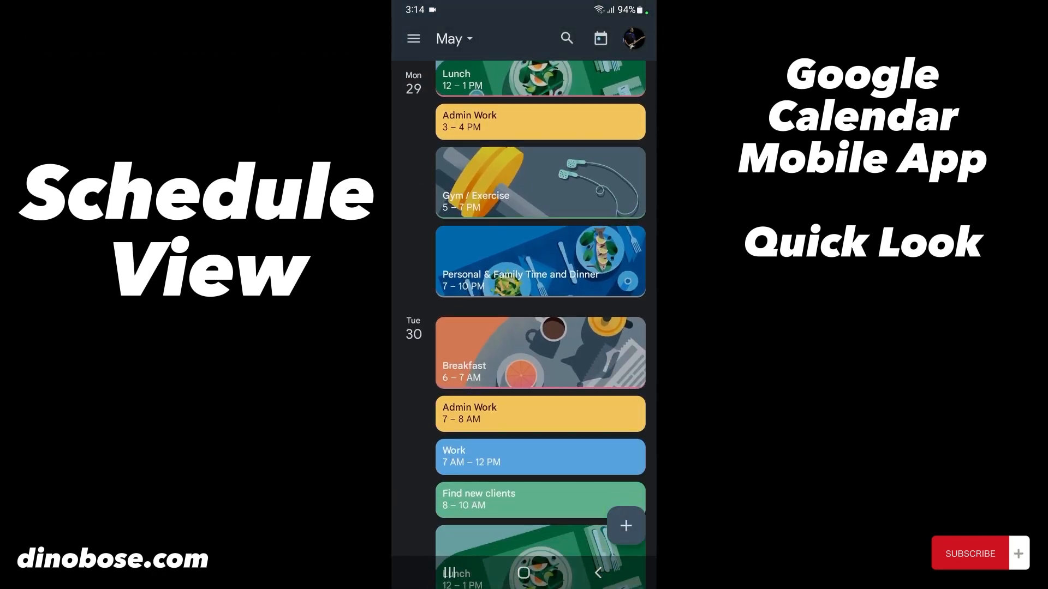
pyautogui.scroll(-1, 541, 325)
# - Cycle through Day, 3-day, Week and Month layouts, ending on May's month view
pyautogui.click(414, 39)
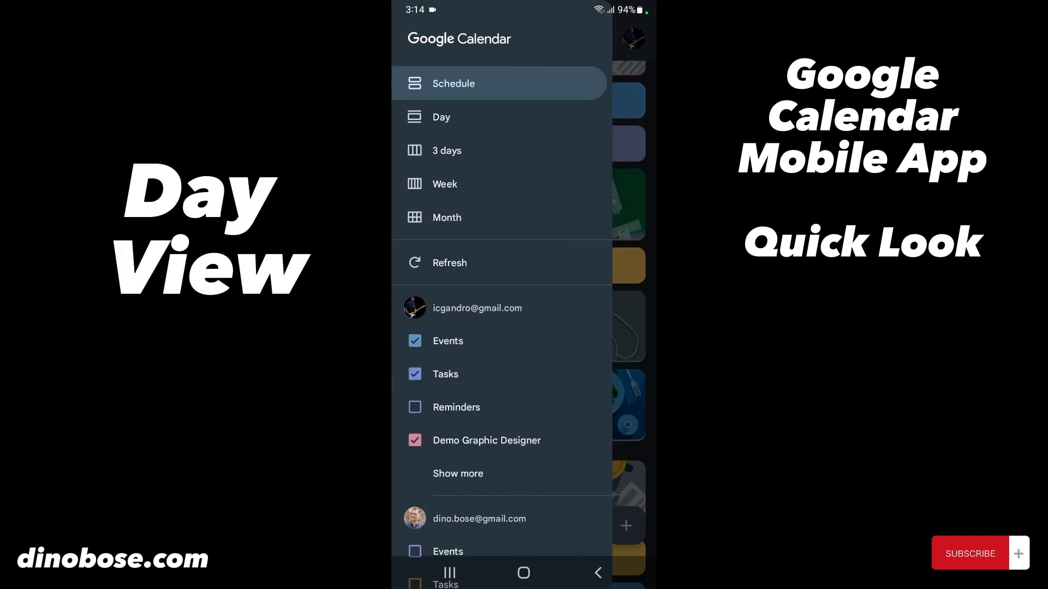
pyautogui.click(441, 117)
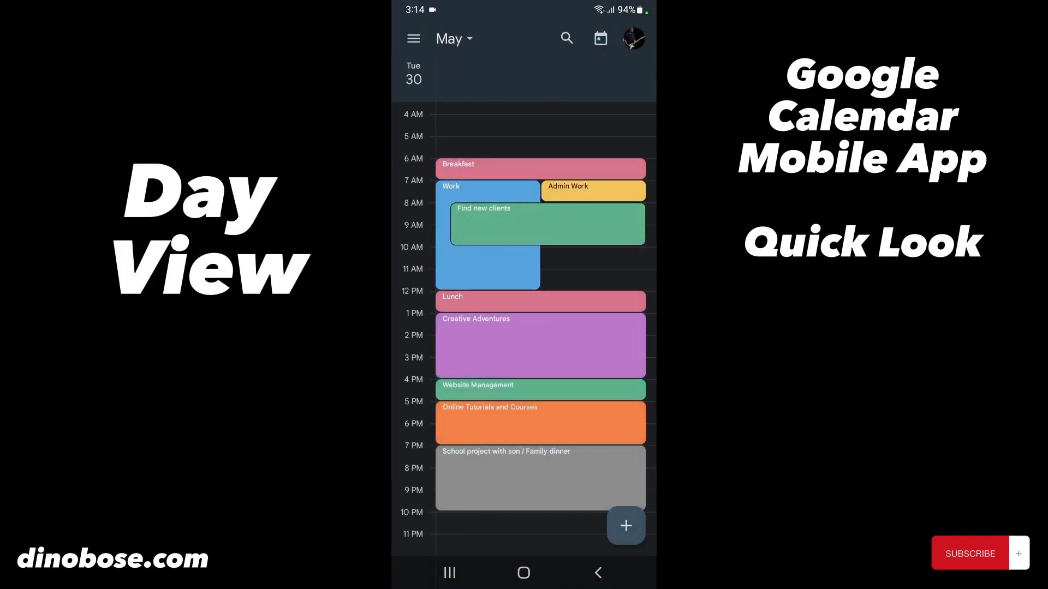
pyautogui.click(413, 39)
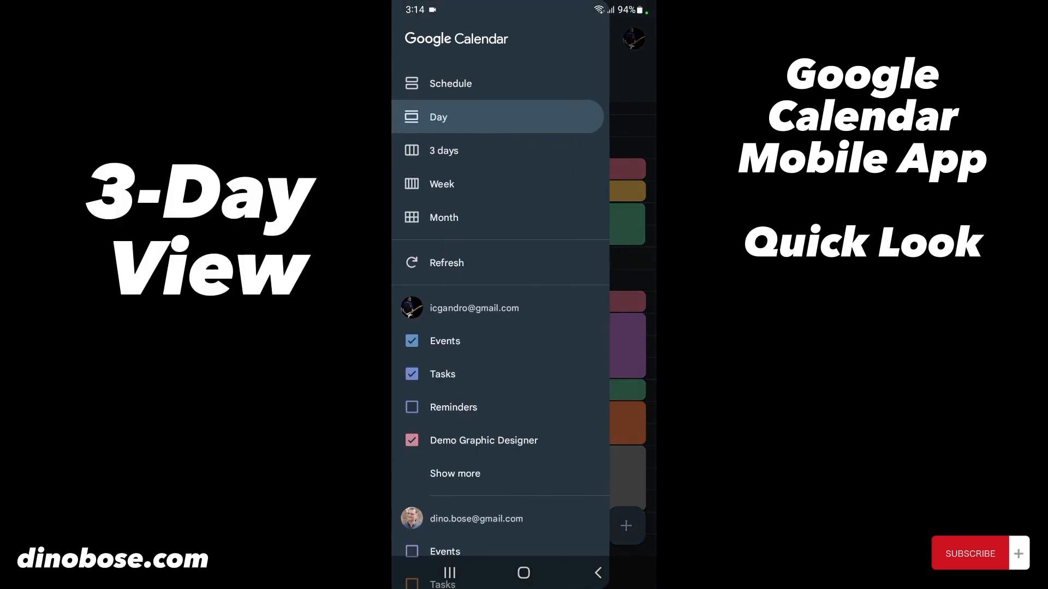
pyautogui.click(444, 150)
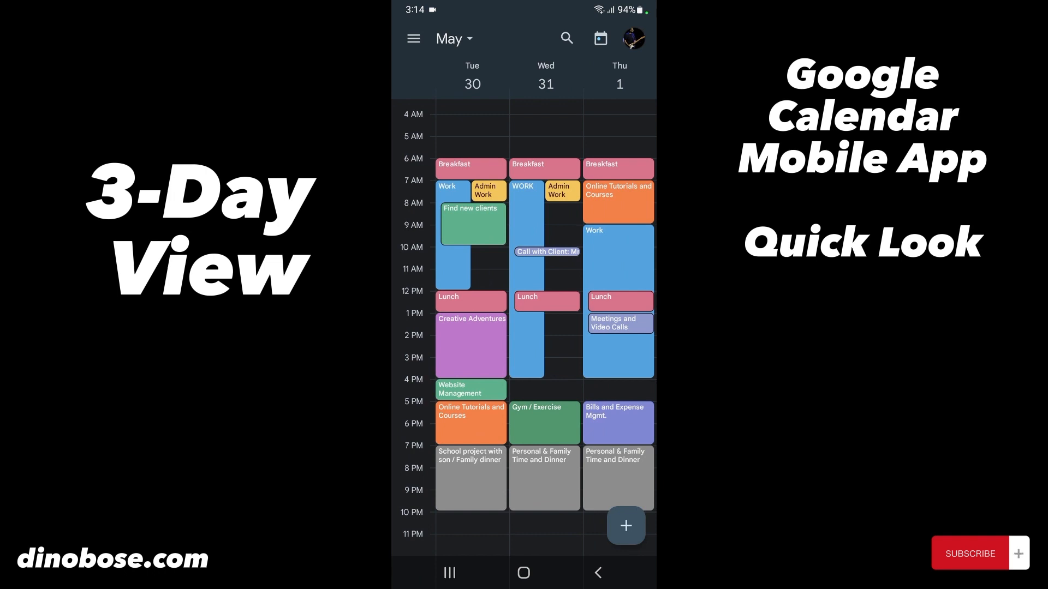
pyautogui.click(414, 39)
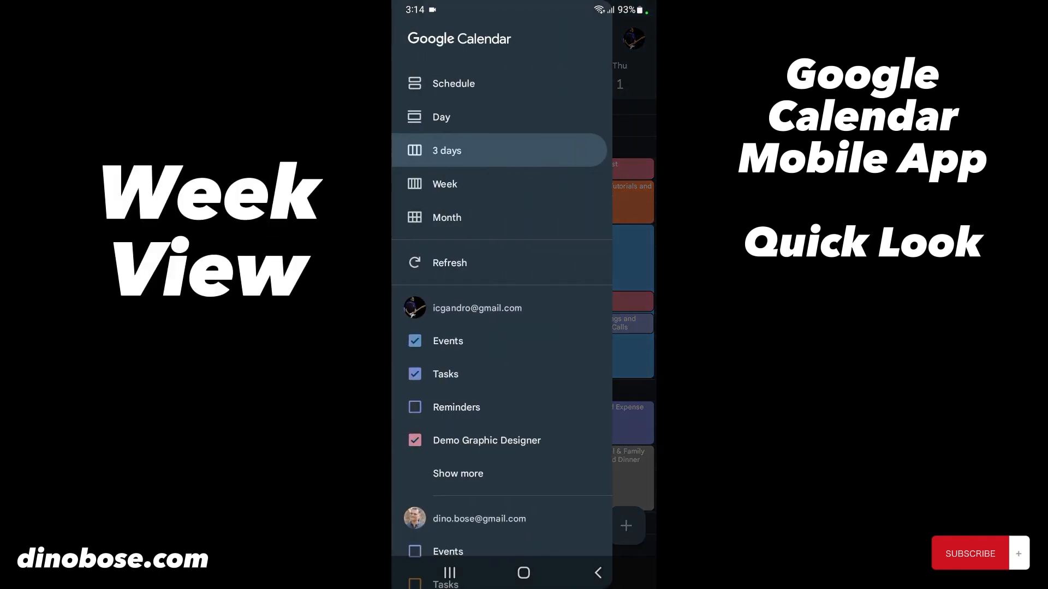
pyautogui.click(445, 180)
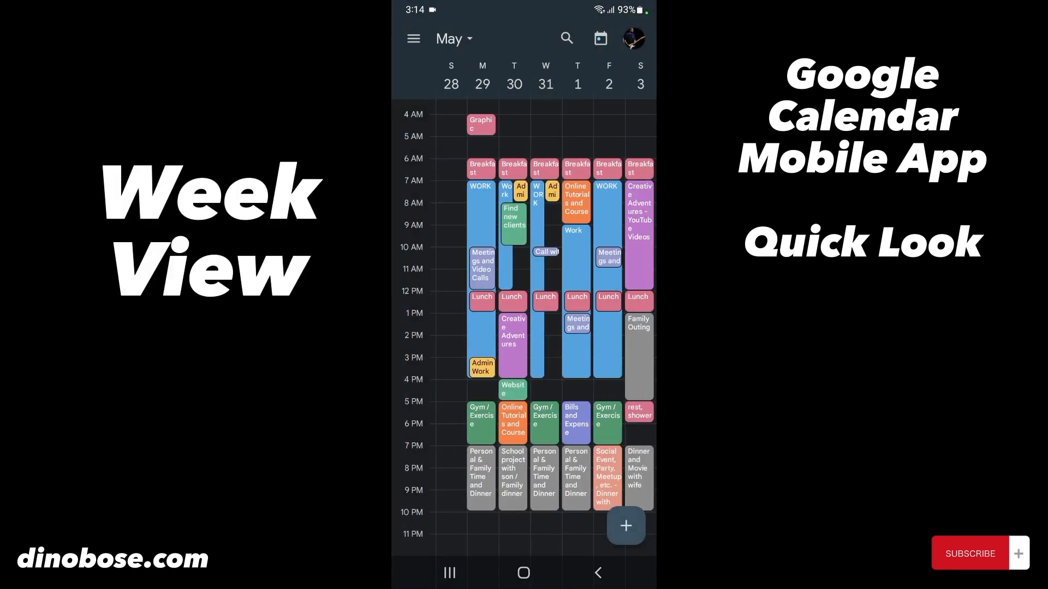
pyautogui.click(414, 39)
pyautogui.click(444, 213)
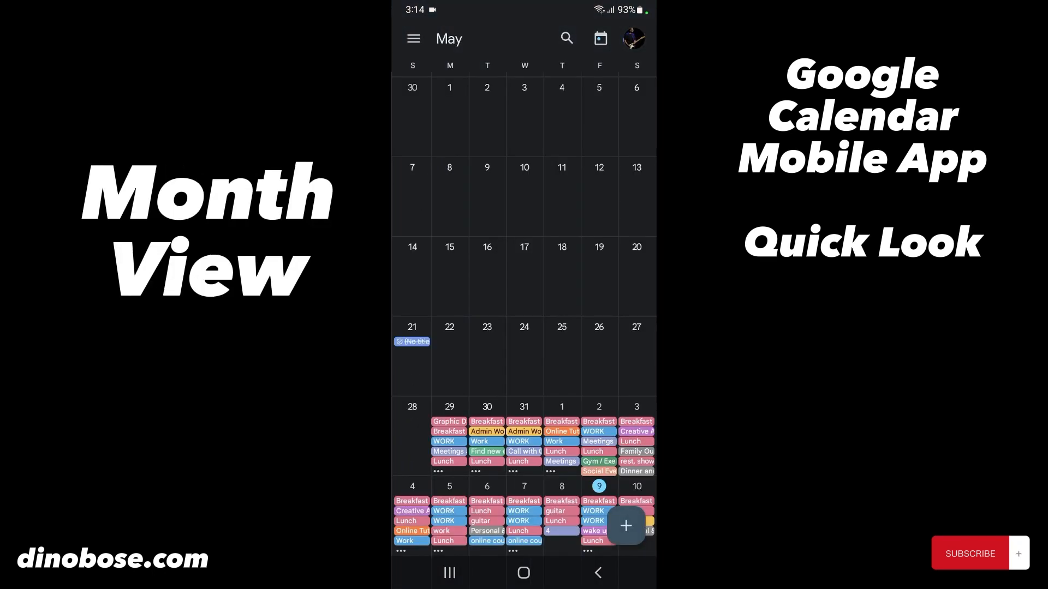
pyautogui.click(414, 38)
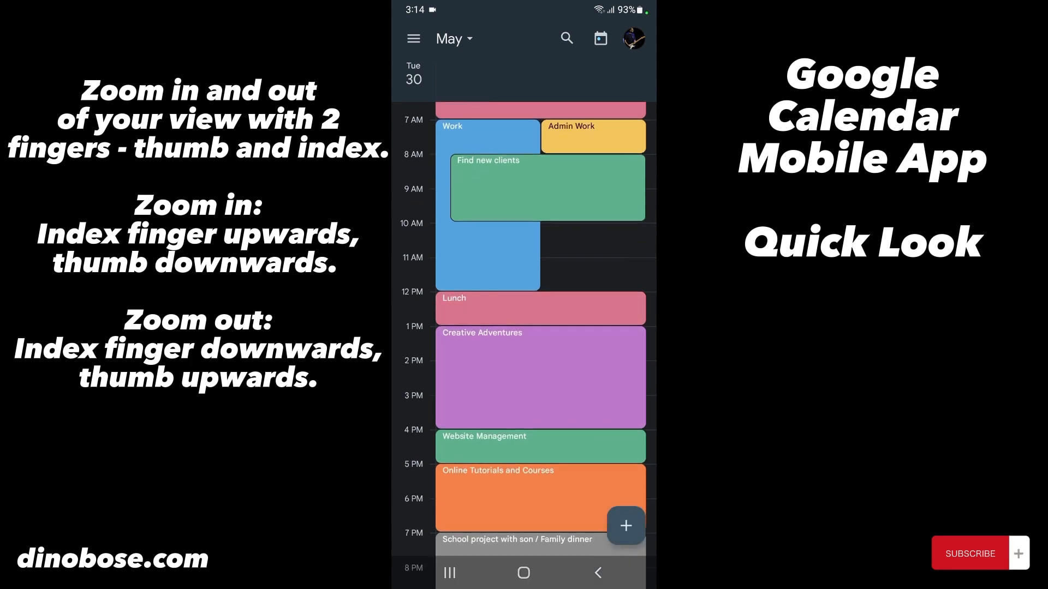
# - Zoom the Tuesday 30 May hour grid in and back out
pyautogui.scroll(5, 524, 327)
pyautogui.scroll(-5, 524, 328)
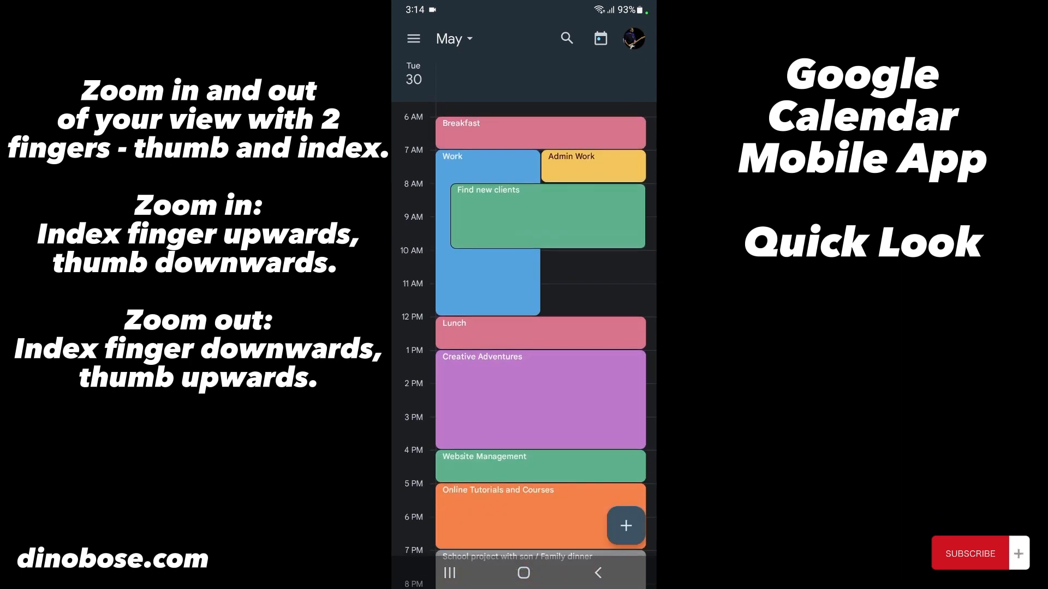
pyautogui.scroll(5, 524, 327)
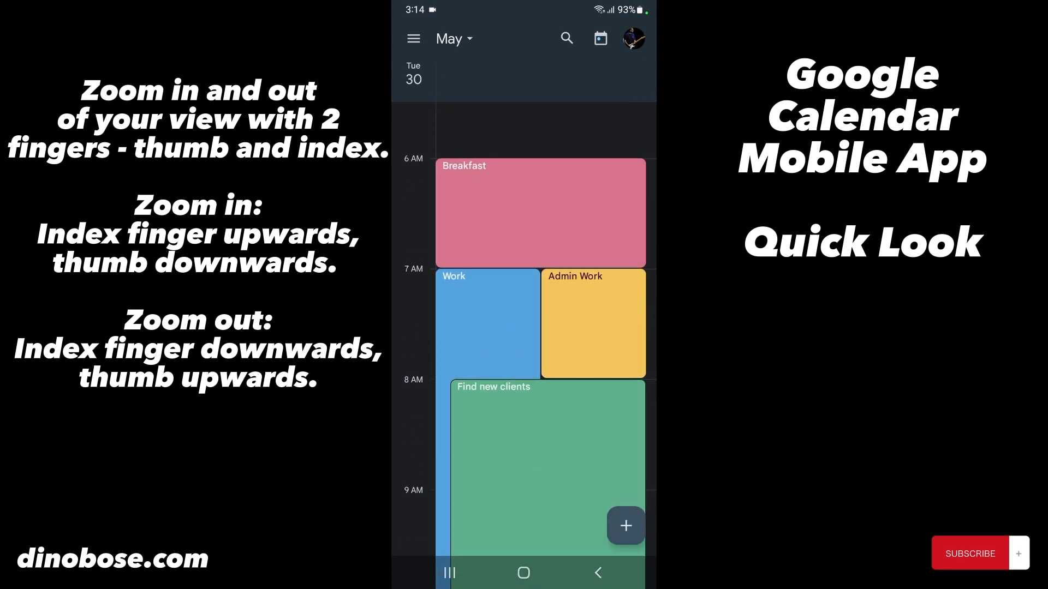
pyautogui.scroll(-5, 524, 327)
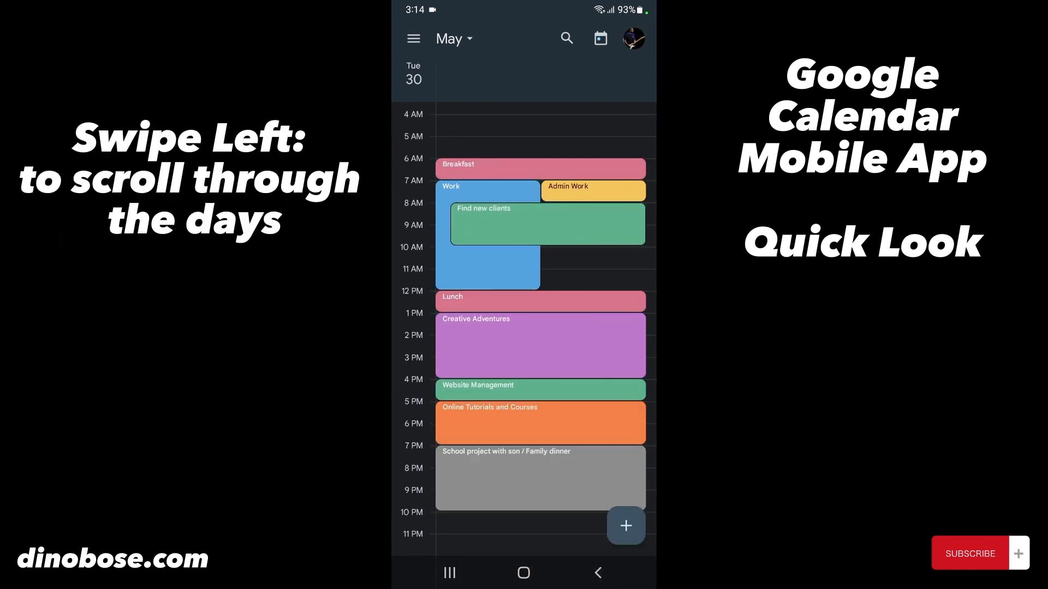
# - Swipe forward day by day from Wednesday 31 May toward Saturday 3 June
pyautogui.moveTo(600, 328); pyautogui.dragTo(464, 327)
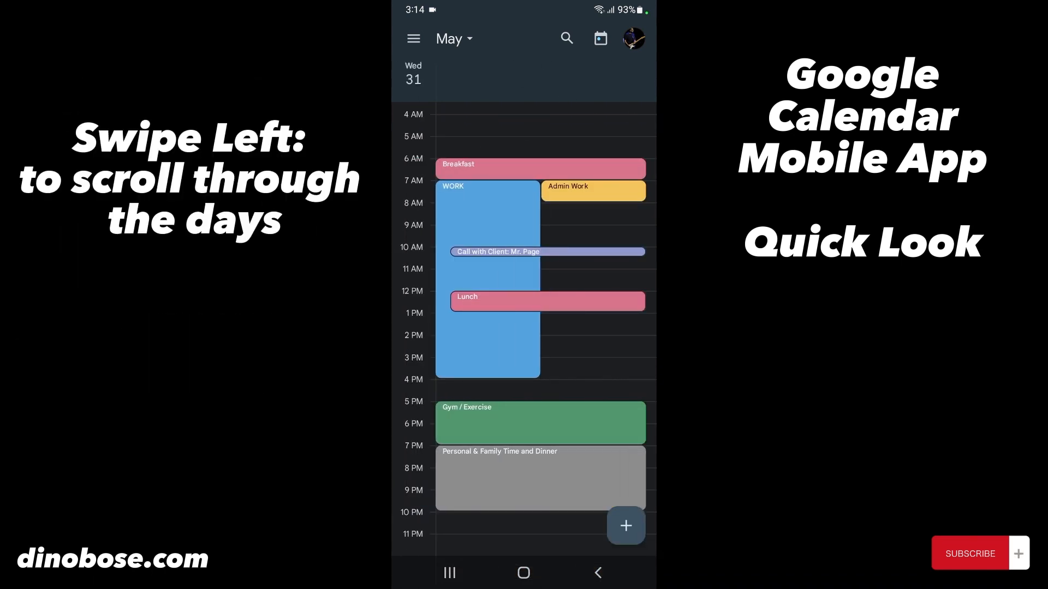
pyautogui.moveTo(600, 327); pyautogui.dragTo(464, 328)
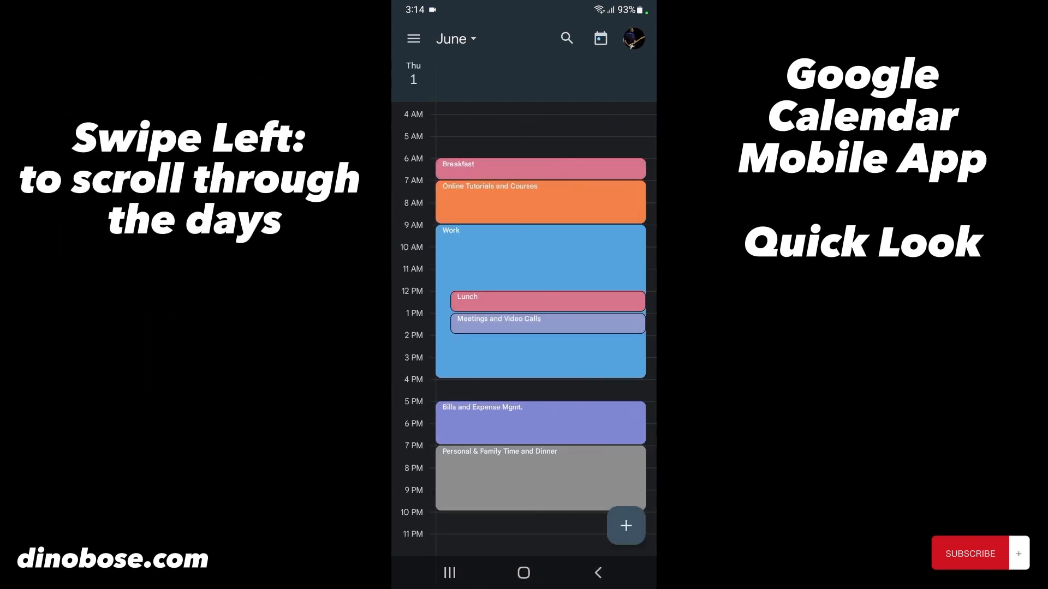
pyautogui.moveTo(600, 328); pyautogui.dragTo(464, 328)
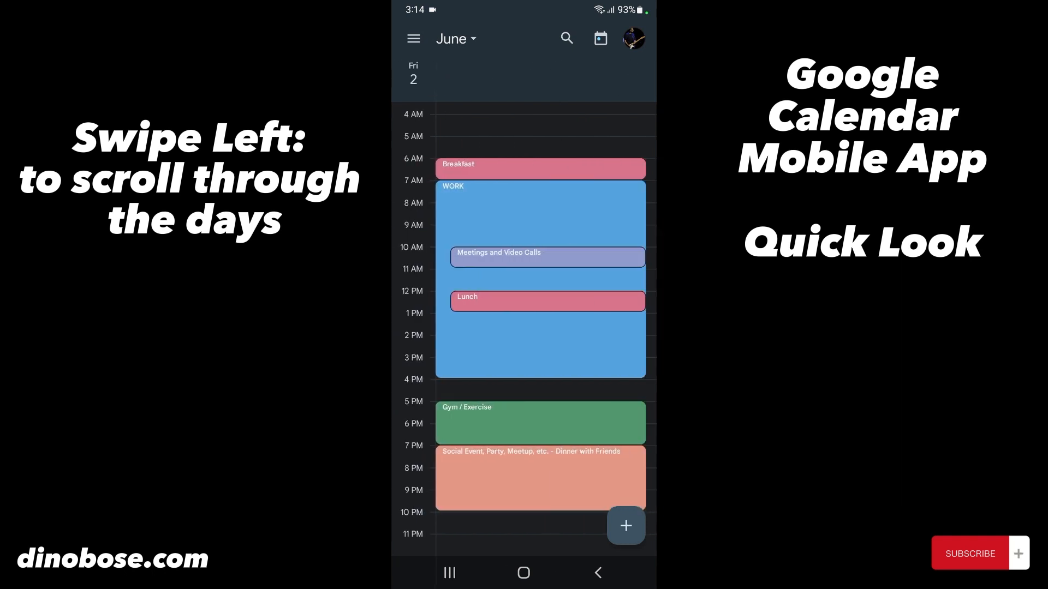
pyautogui.moveTo(600, 327)
pyautogui.mouseDown()
pyautogui.moveTo(464, 327)
pyautogui.moveTo(601, 327)
pyautogui.mouseUp()
# - Create a 'Website management' event on Friday 2 June with a 15-minute reminder instead of 30
pyautogui.click(625, 525)
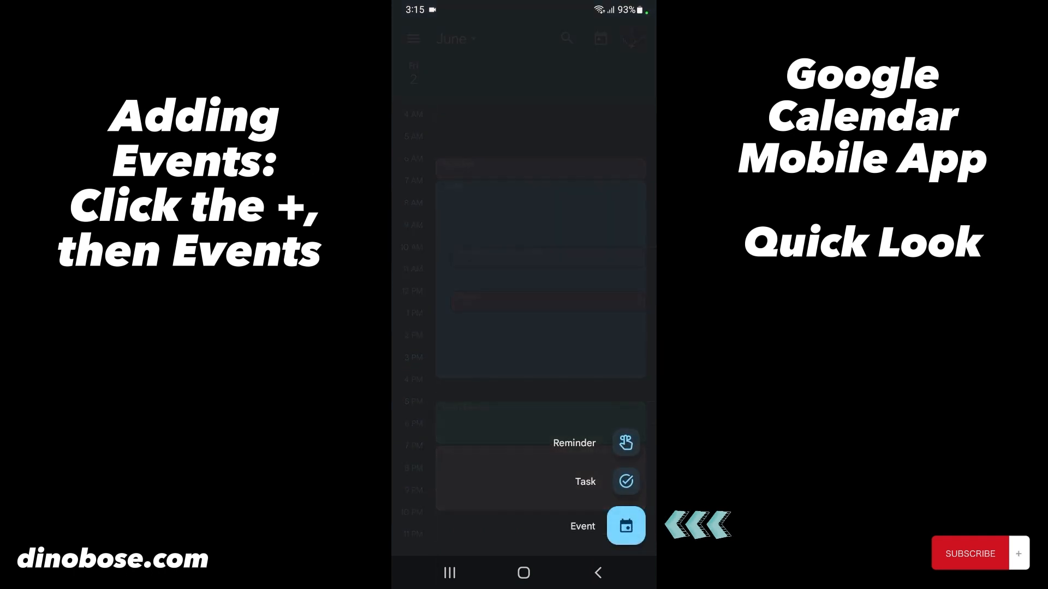
pyautogui.click(626, 526)
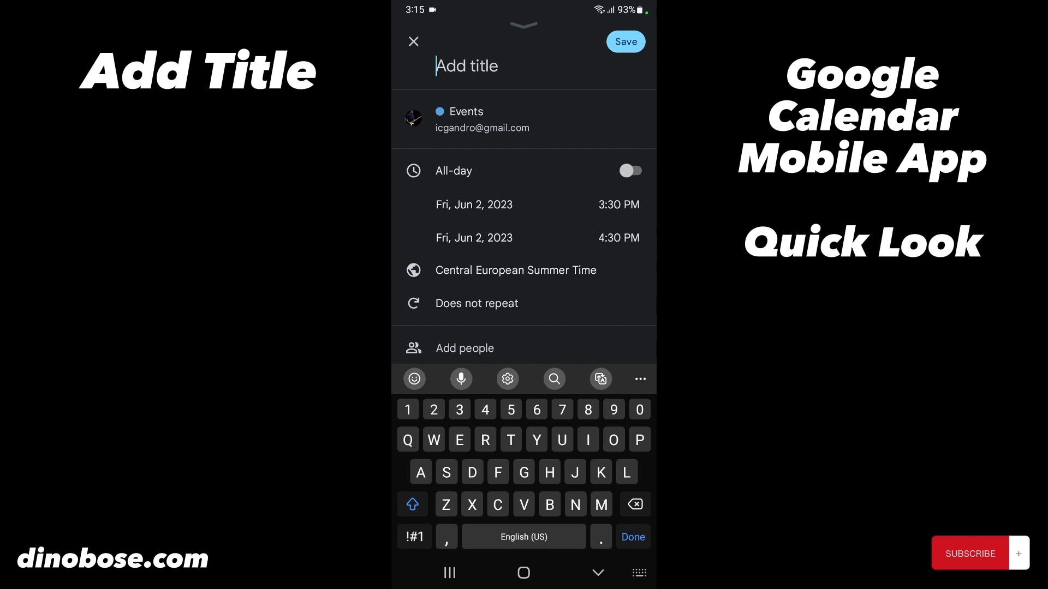
pyautogui.write('Website management')
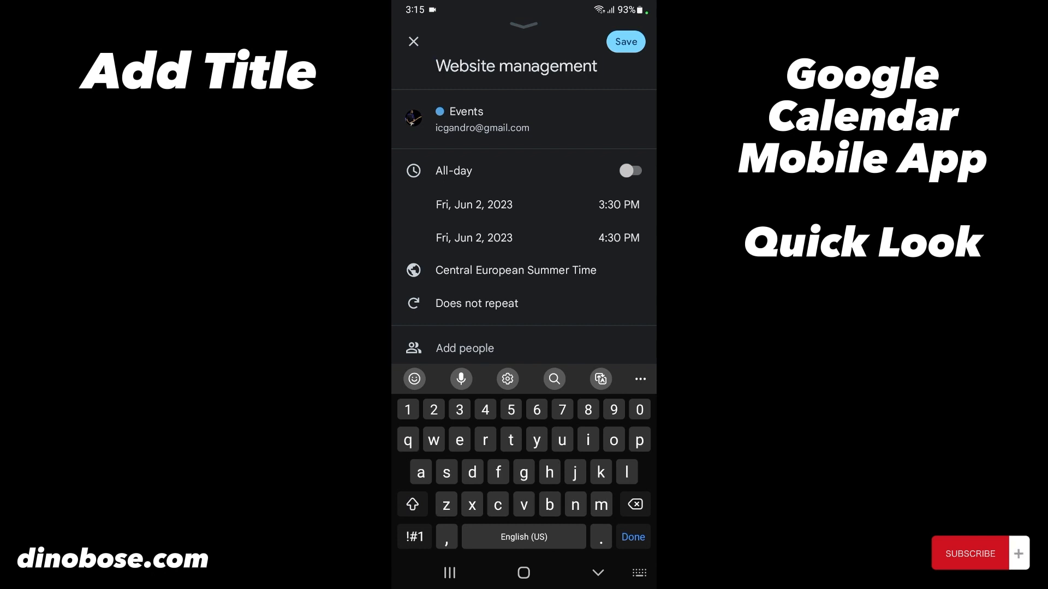
pyautogui.scroll(-3, 524, 273)
pyautogui.click(633, 367)
pyautogui.click(492, 401)
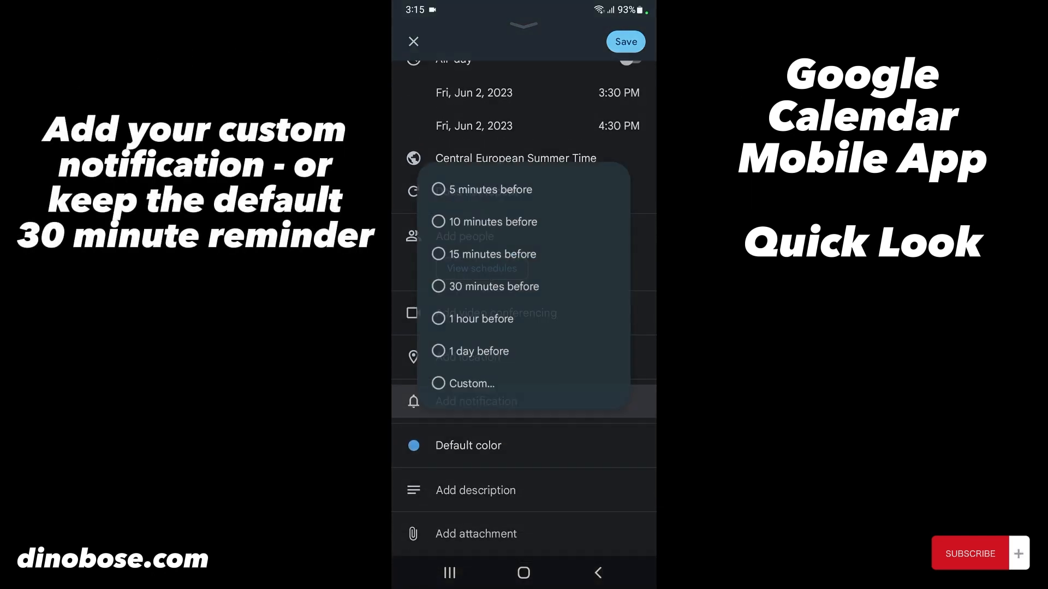
pyautogui.click(491, 253)
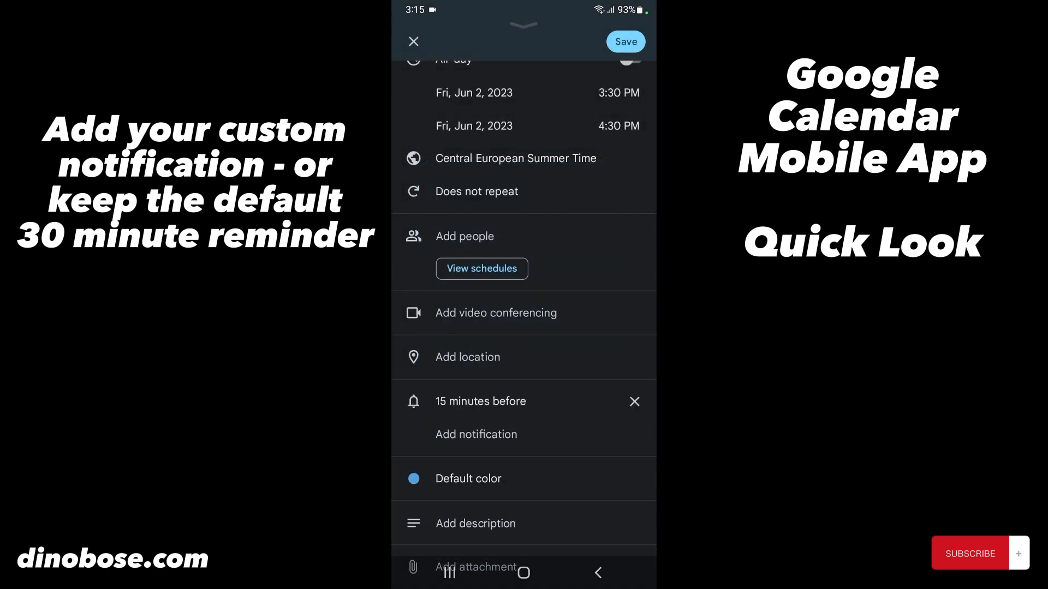
# - Colour Website management Sage and move it earlier to 4–5pm
pyautogui.scroll(-1, 524, 327)
pyautogui.click(468, 441)
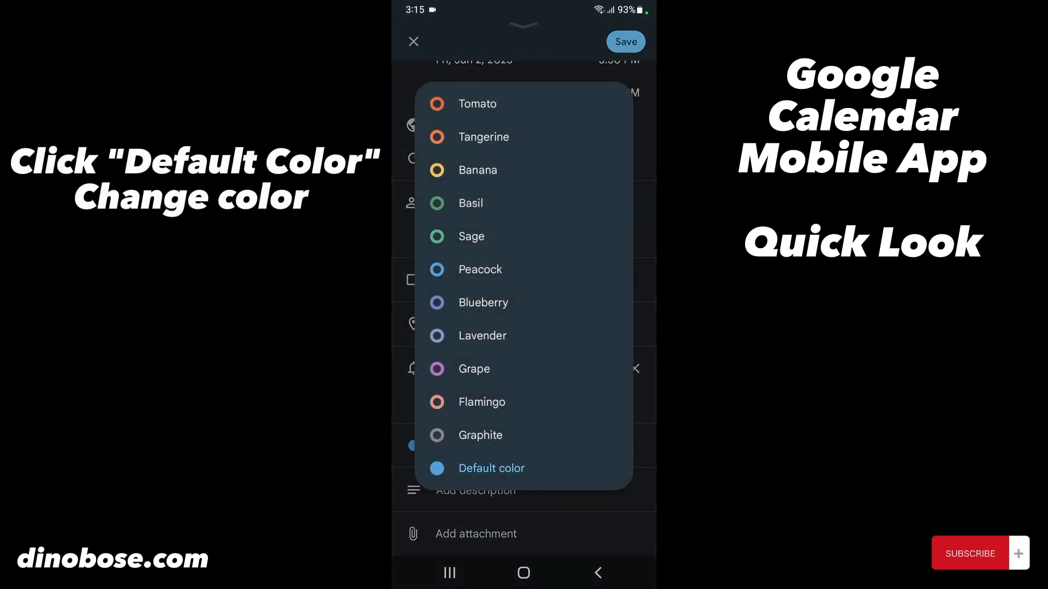
pyautogui.click(471, 236)
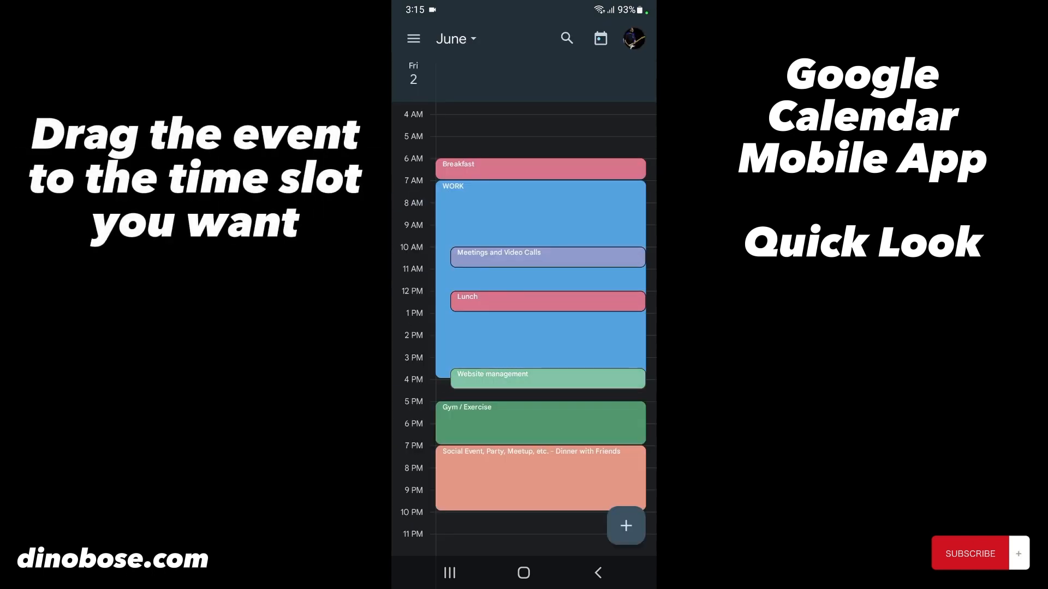
pyautogui.moveTo(540, 377)
pyautogui.mouseDown()
pyautogui.moveTo(540, 297)
pyautogui.moveTo(540, 522)
pyautogui.moveTo(540, 389)
pyautogui.mouseUp()
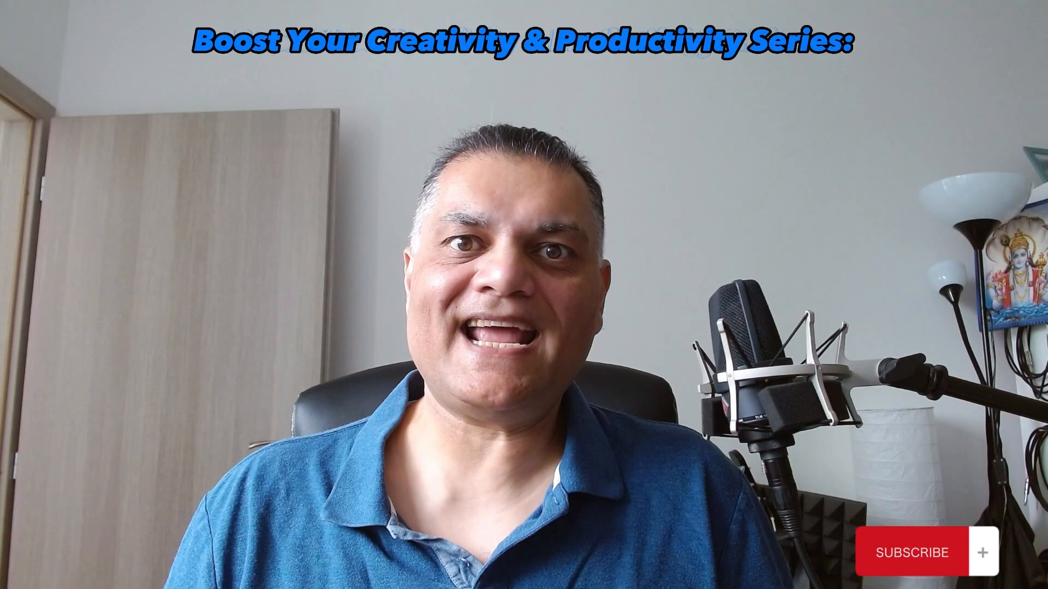